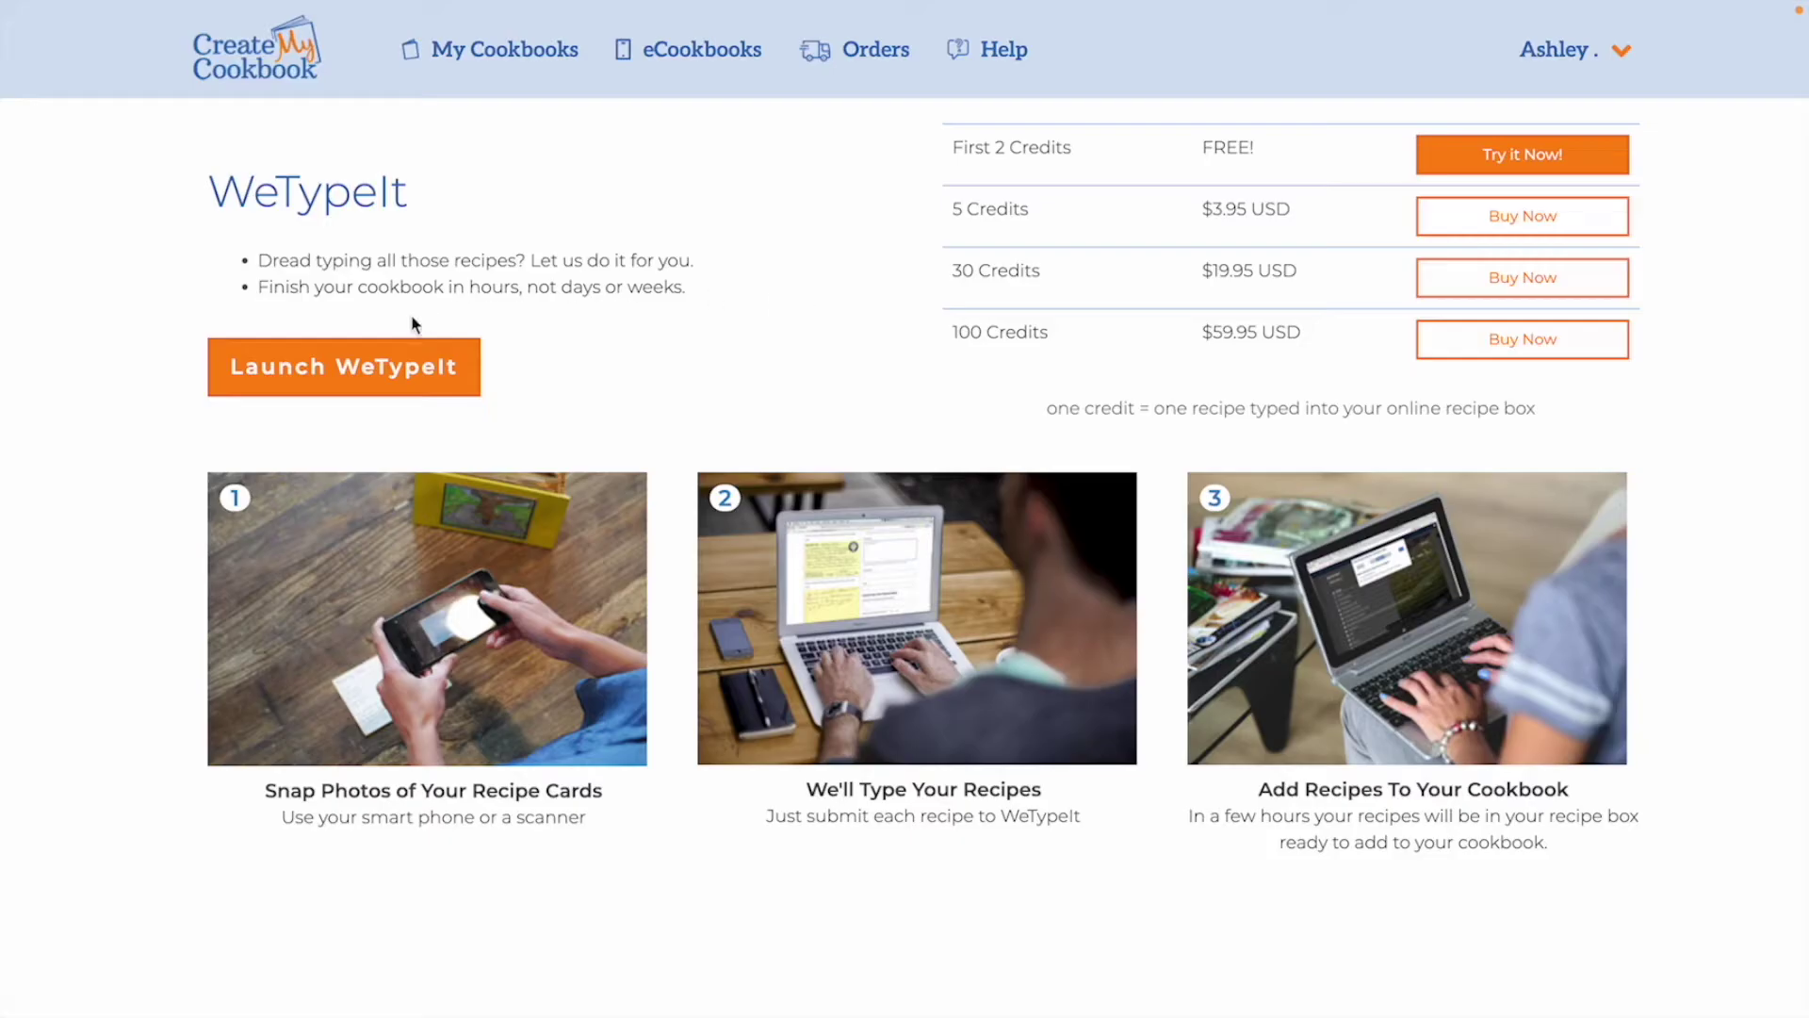
Launch WeTypeIt and upload the recipe card image "buttercream frosting.jpeg" from the Recipes folder.
left_click(389, 372)
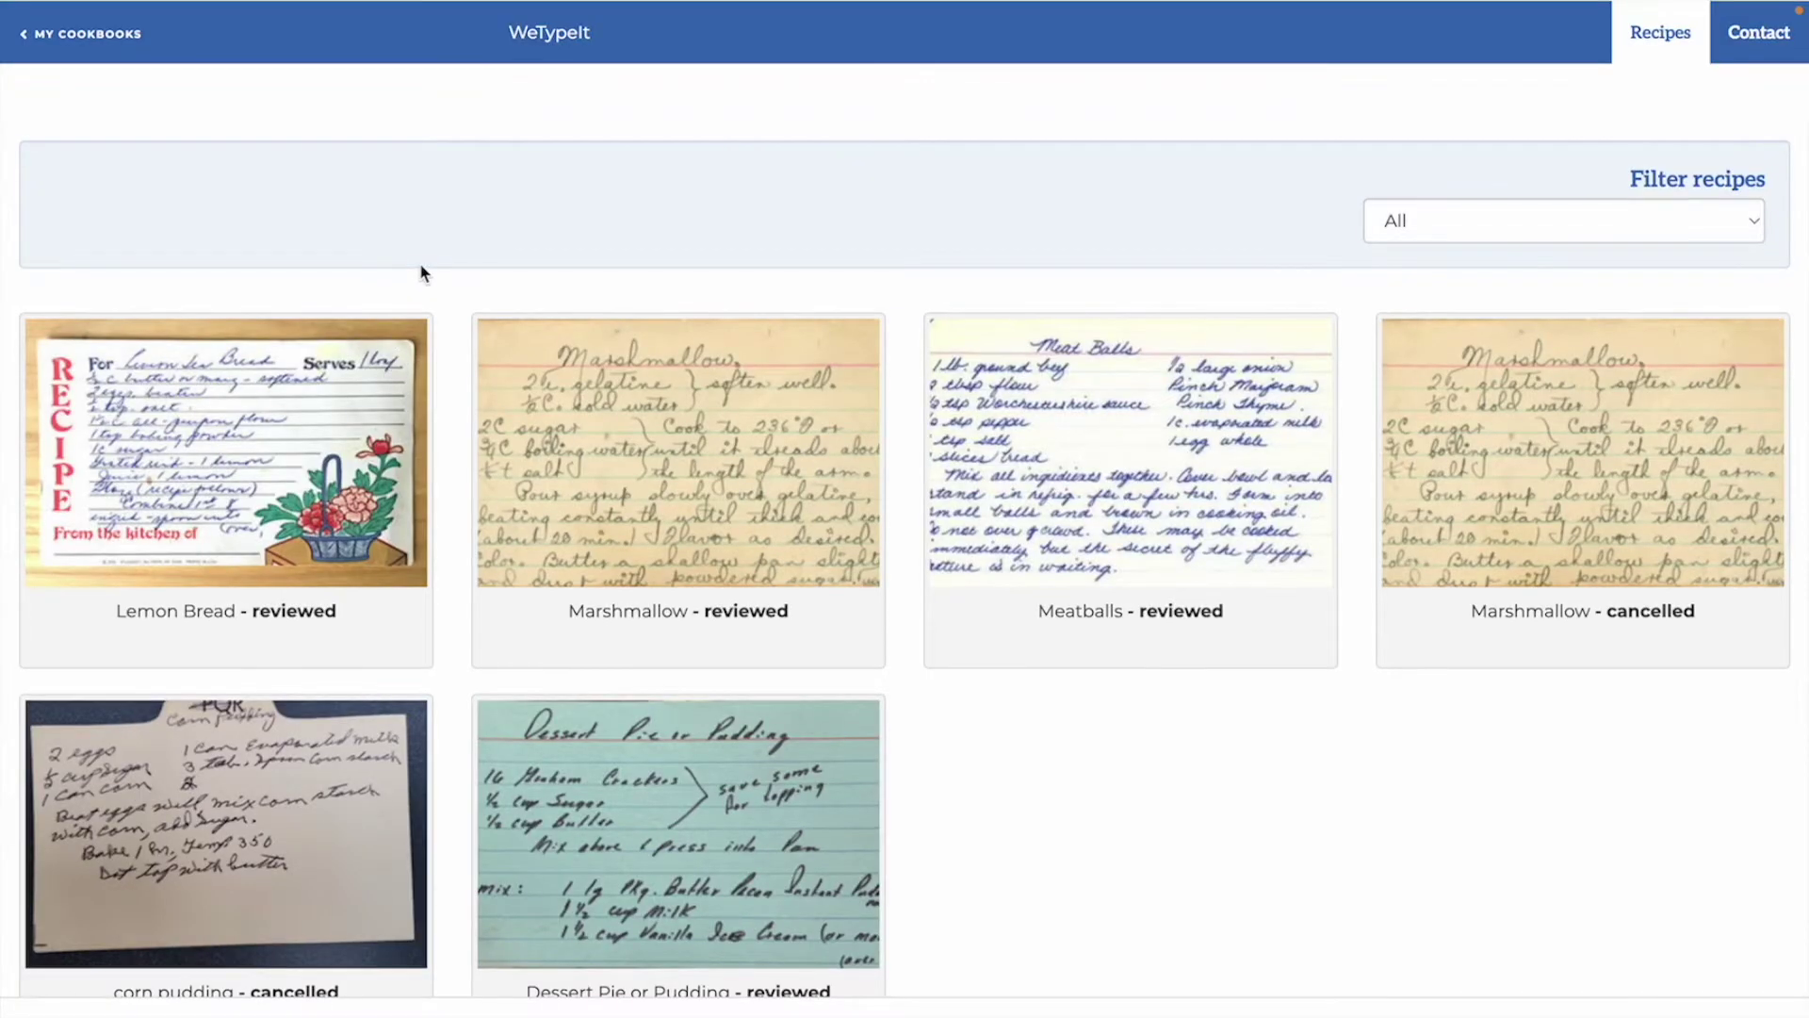
scroll(444, 456, "down", 1)
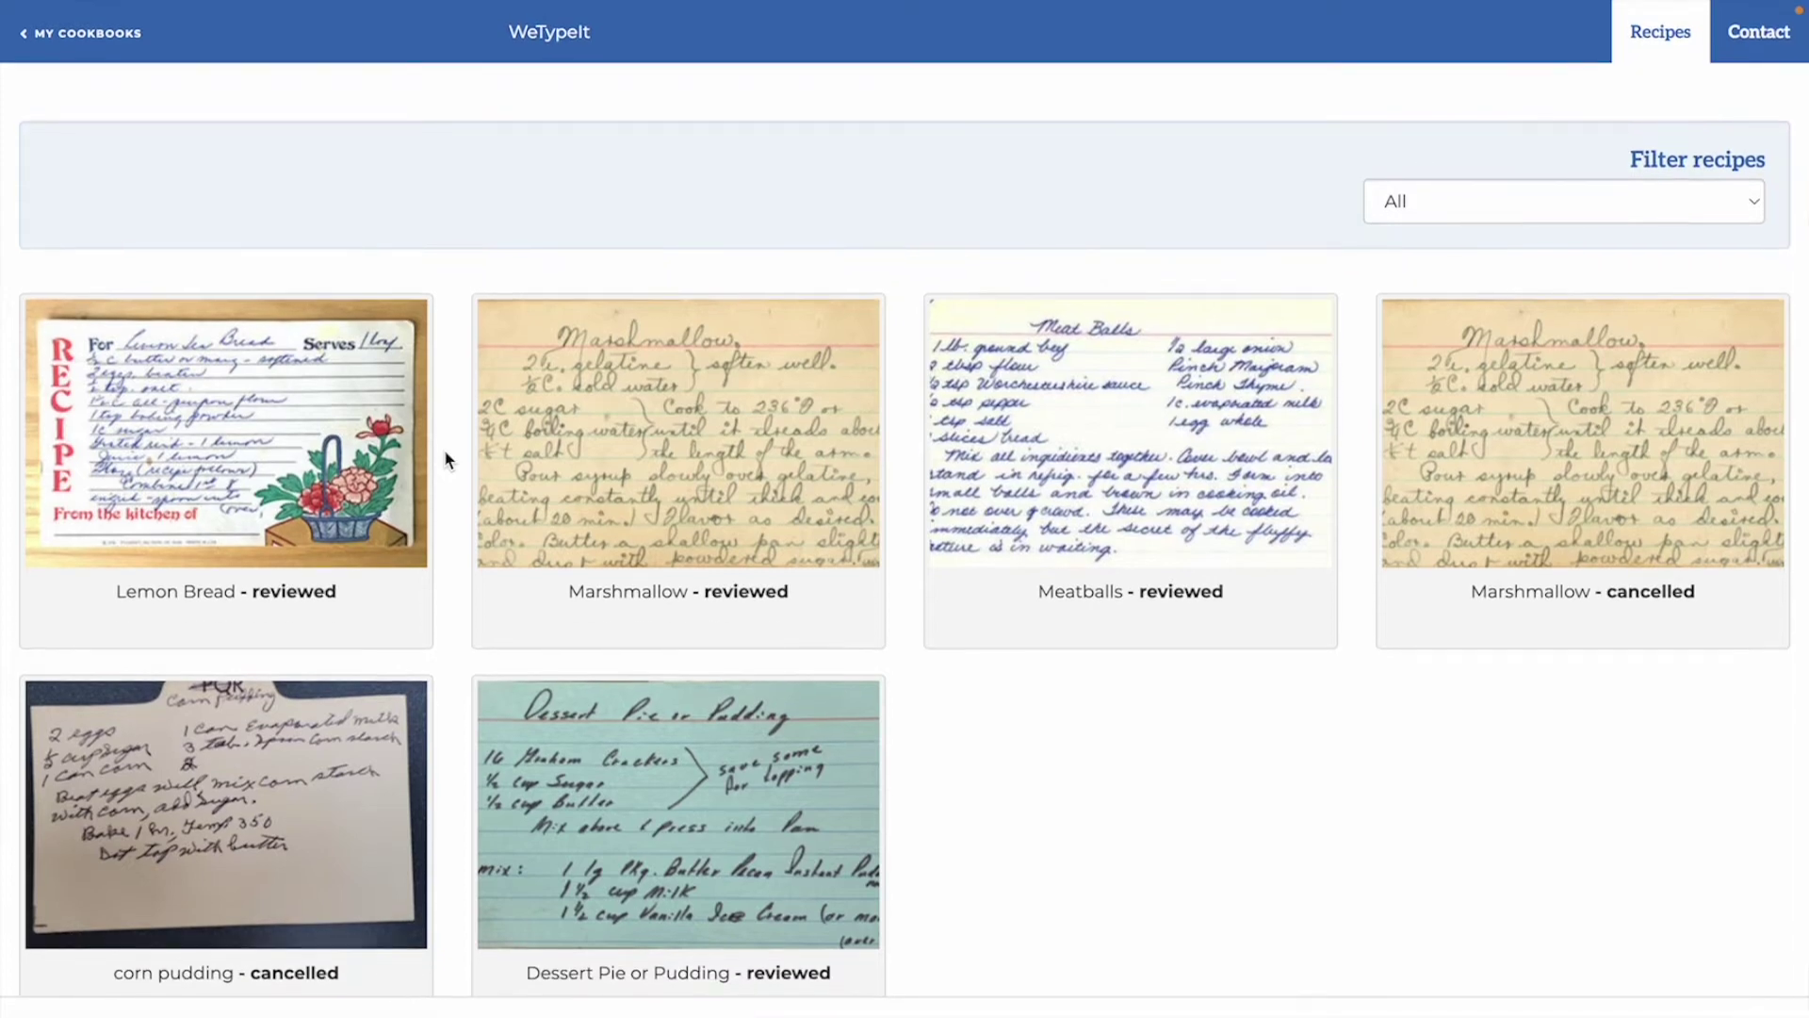
scroll(524, 640, "down", 1)
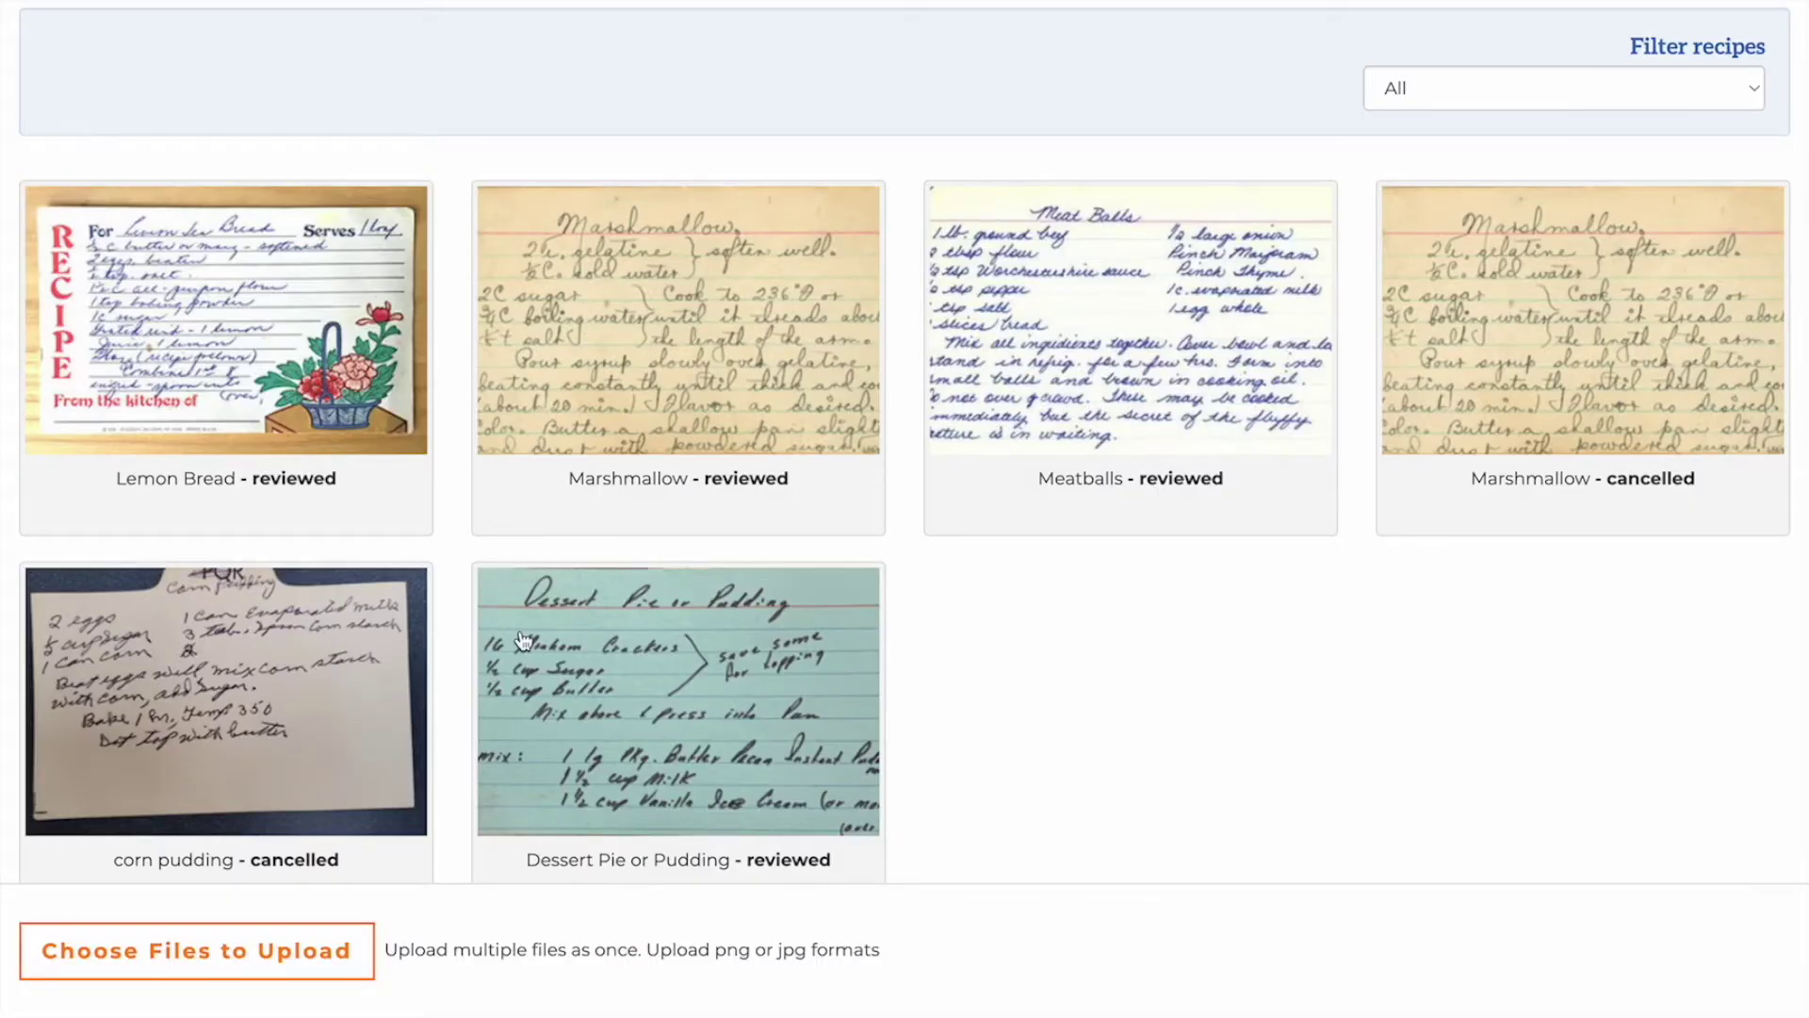
left_click(273, 950)
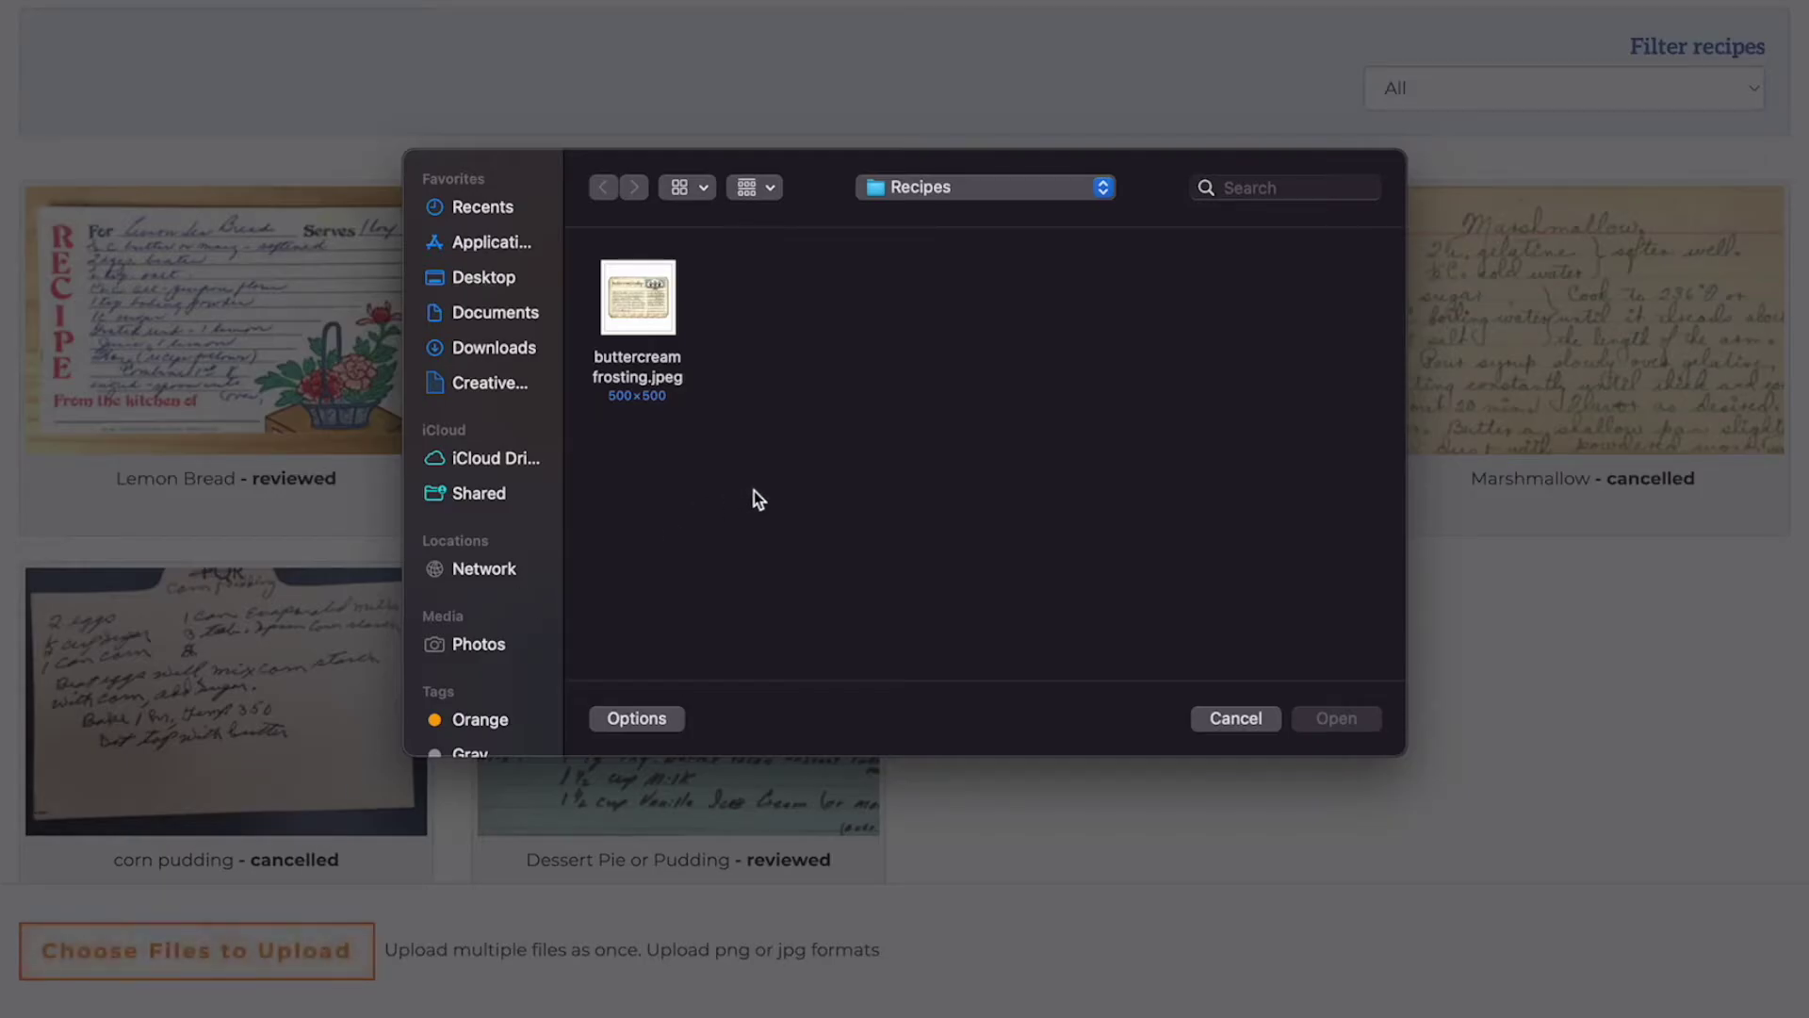
left_click(666, 320)
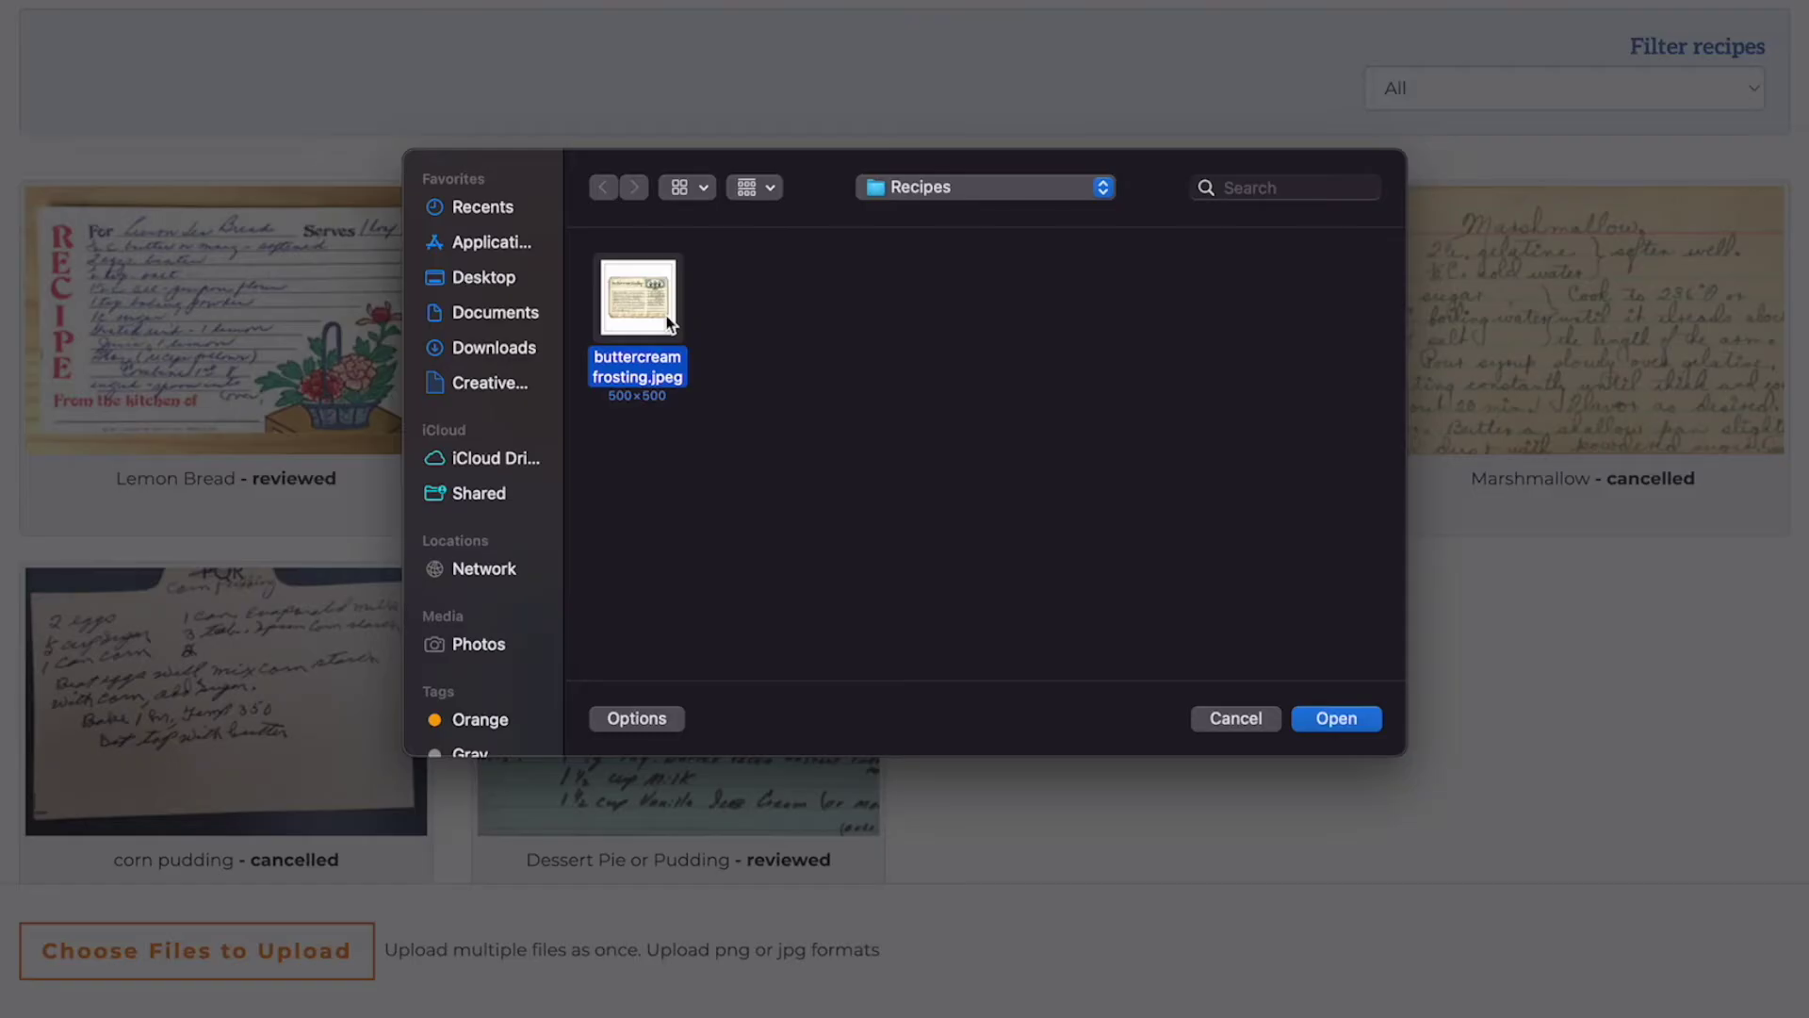
double_click(667, 323)
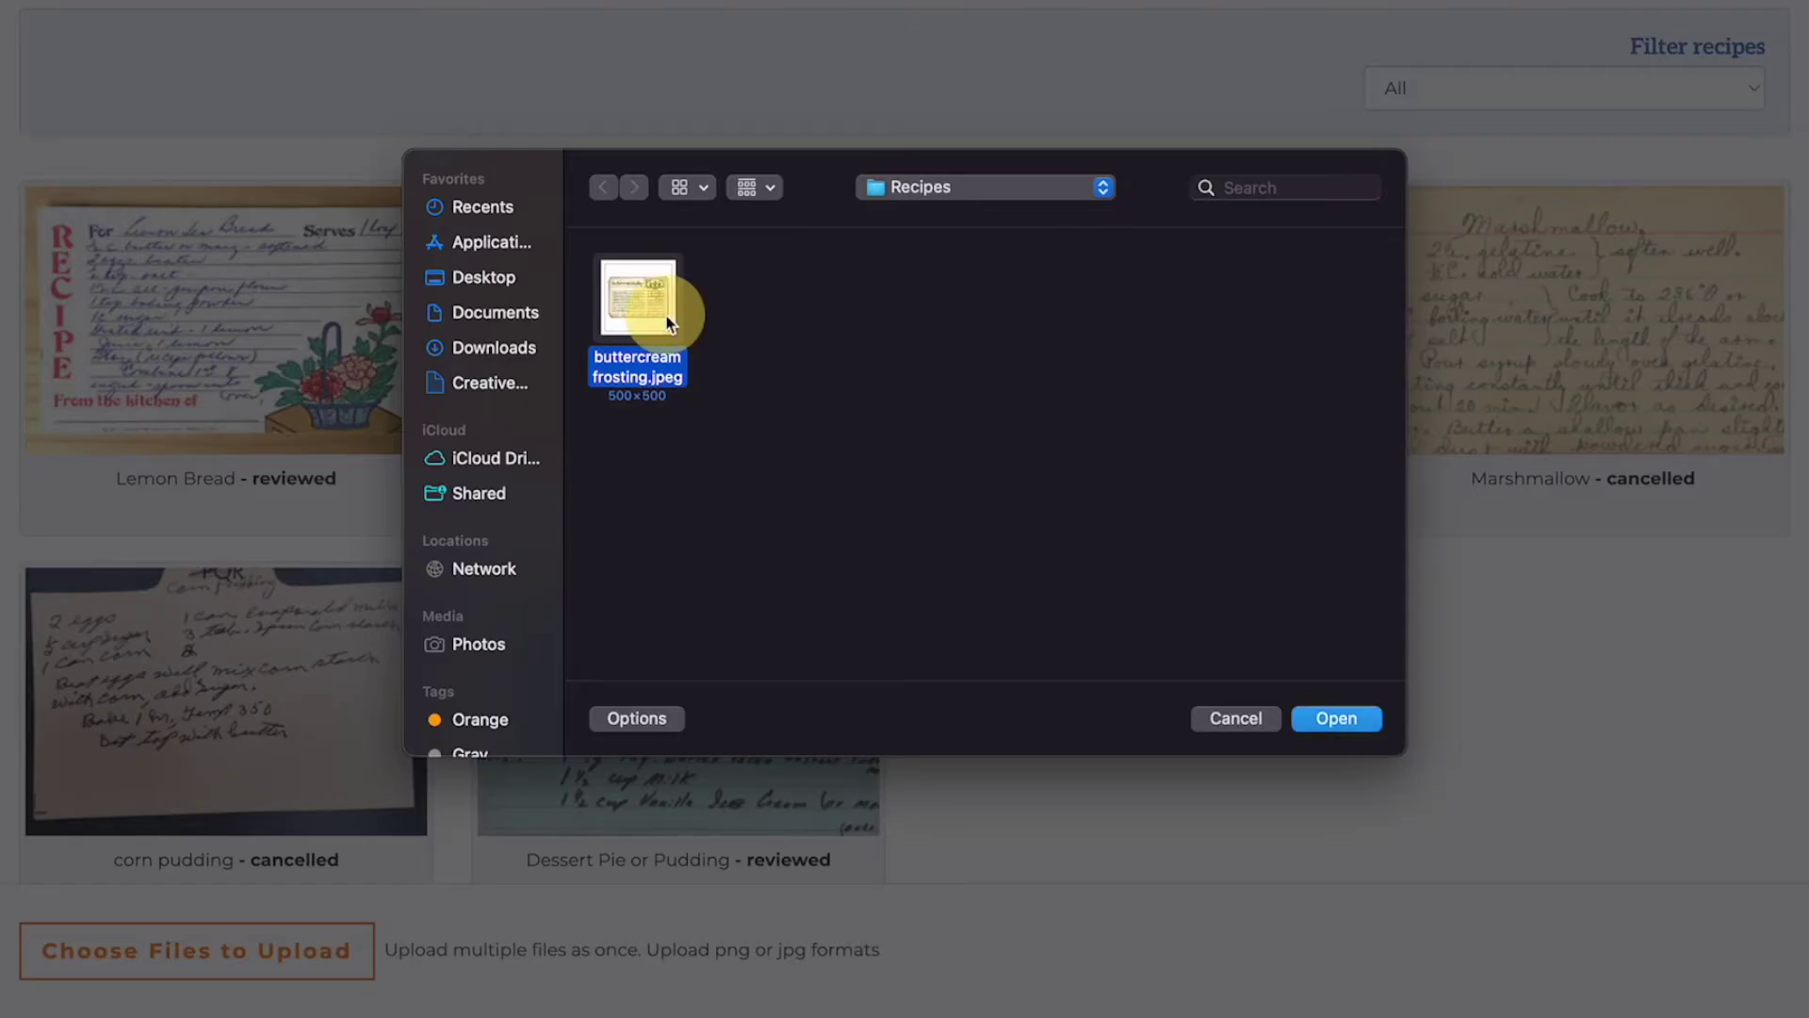
Submit the uploaded card for typing under the recipe name "Buttercream Frosting" in the Desserts category.
left_click(1433, 230)
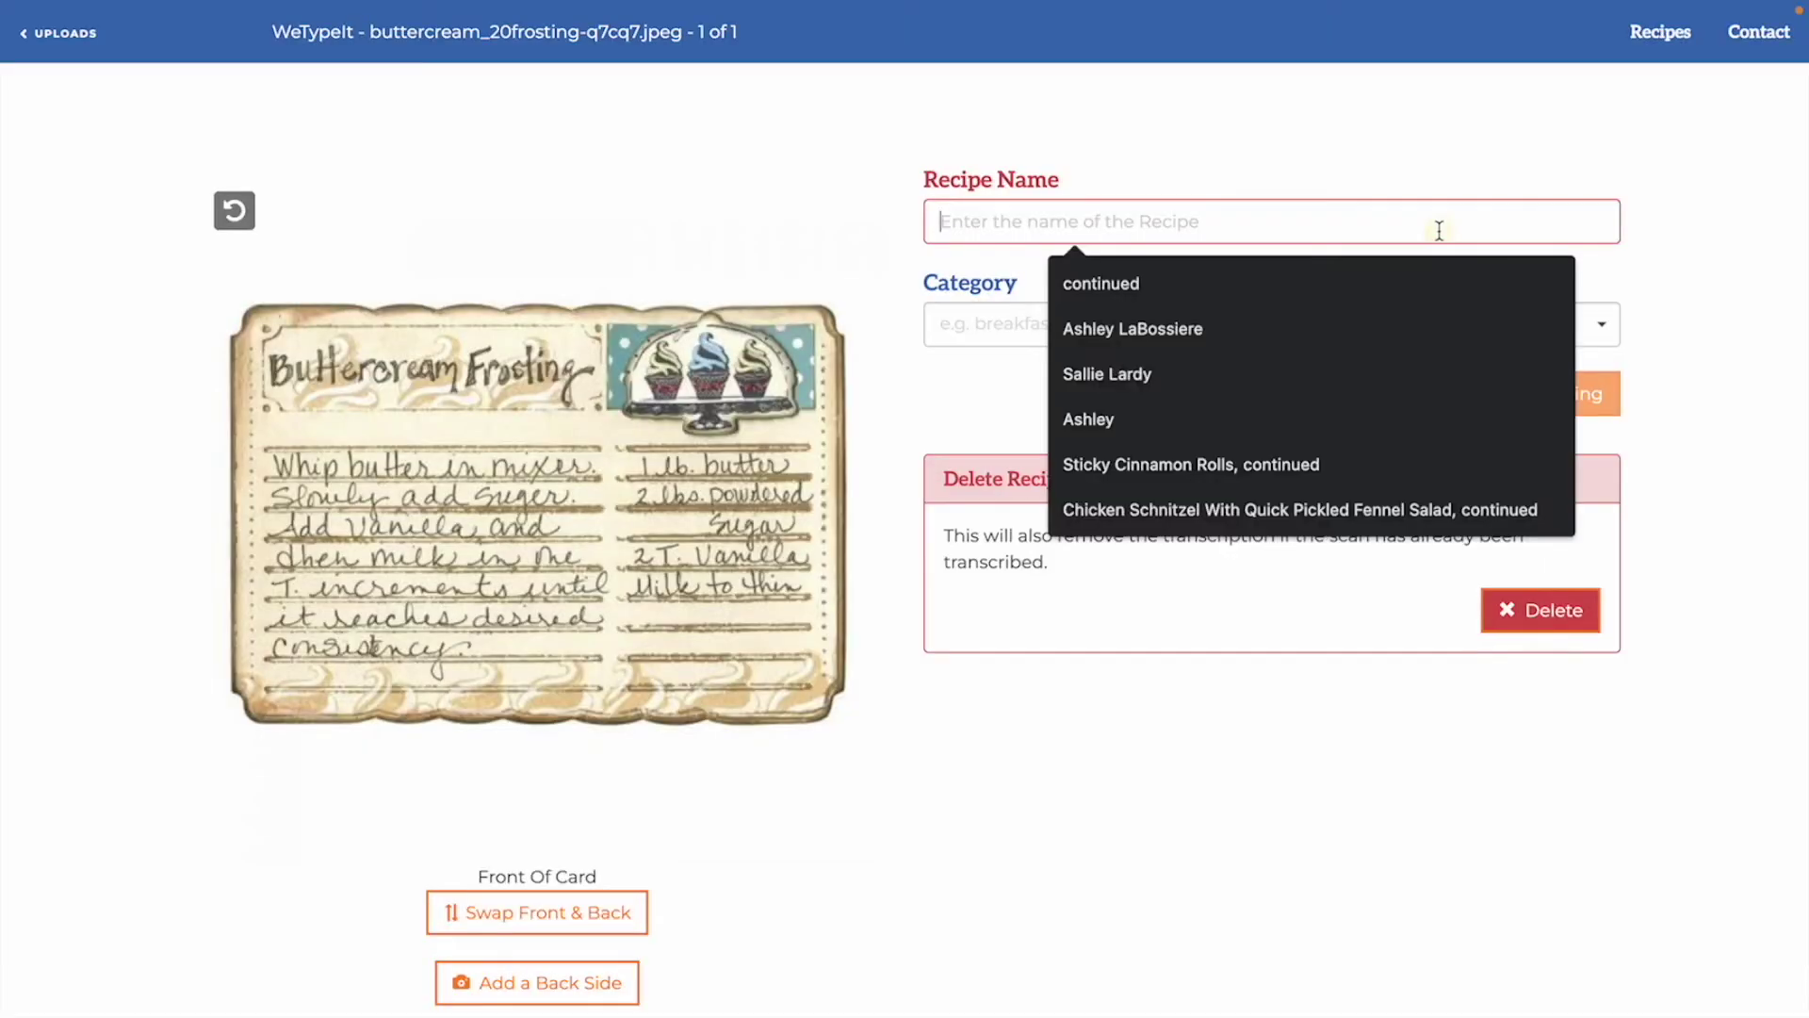
type("Butter")
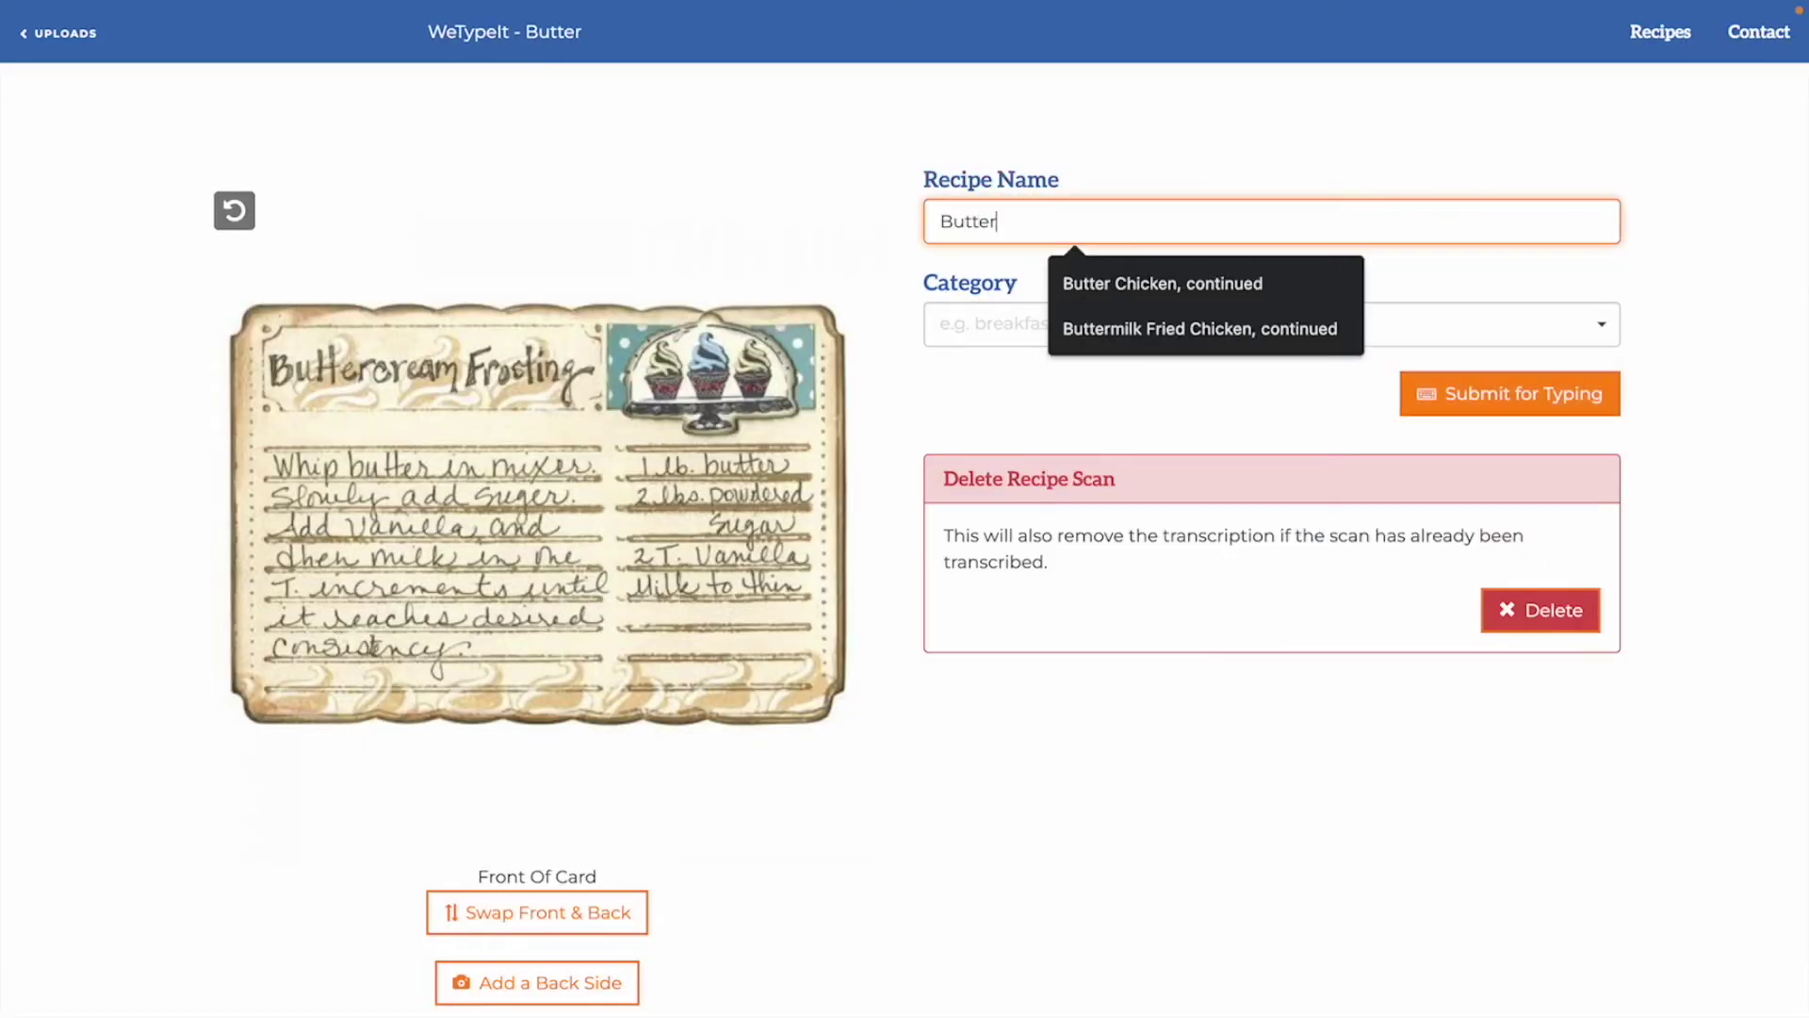
type("cream Frosting")
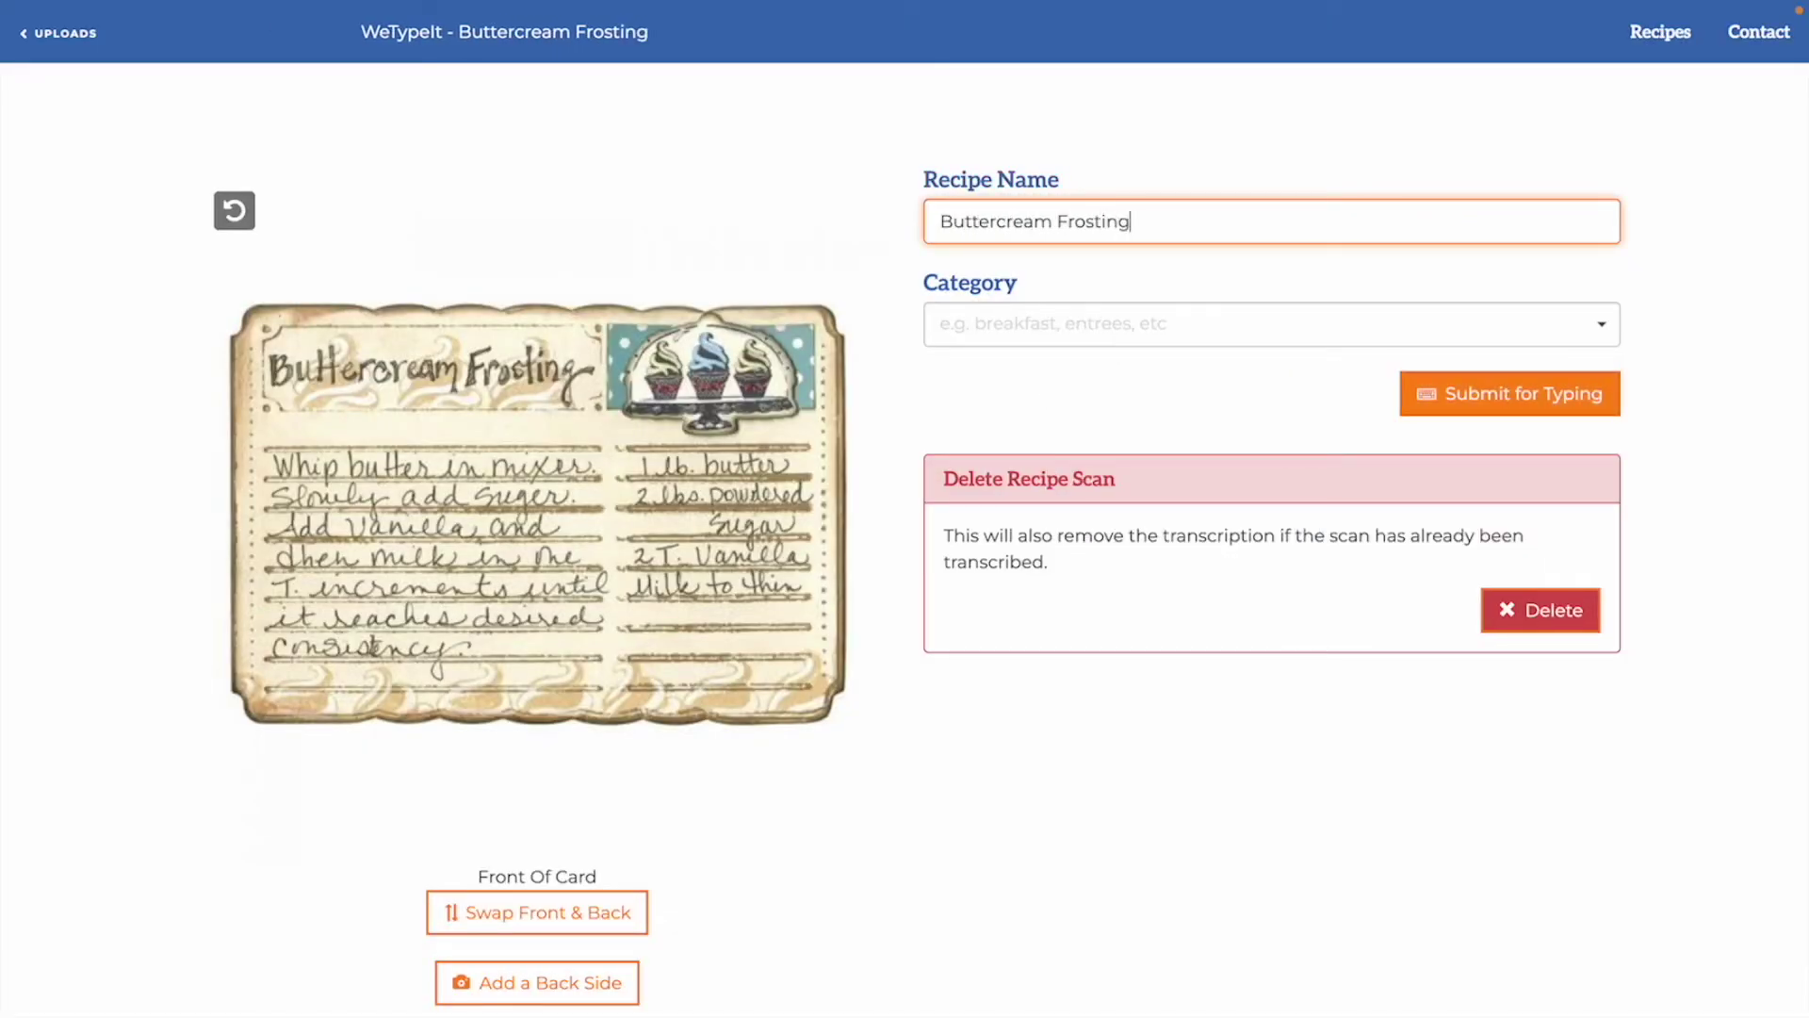
left_click(1338, 323)
type("Desserts")
left_click(1215, 370)
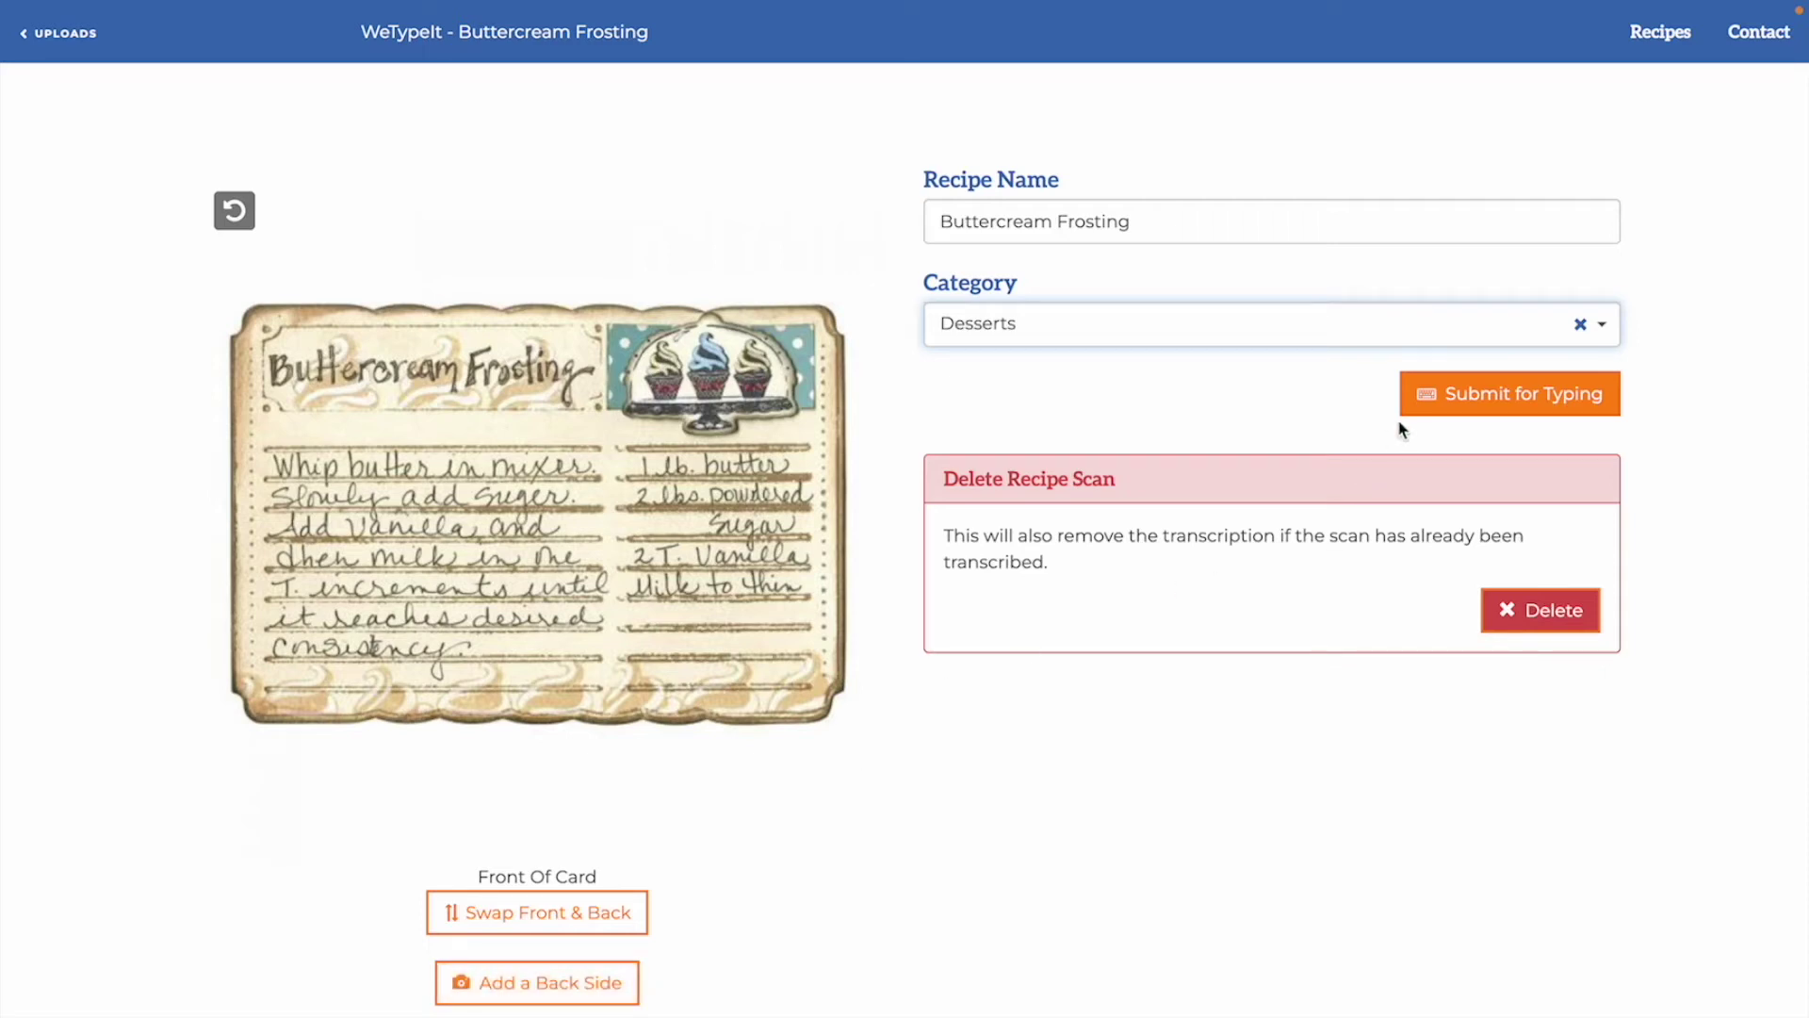
left_click(1461, 412)
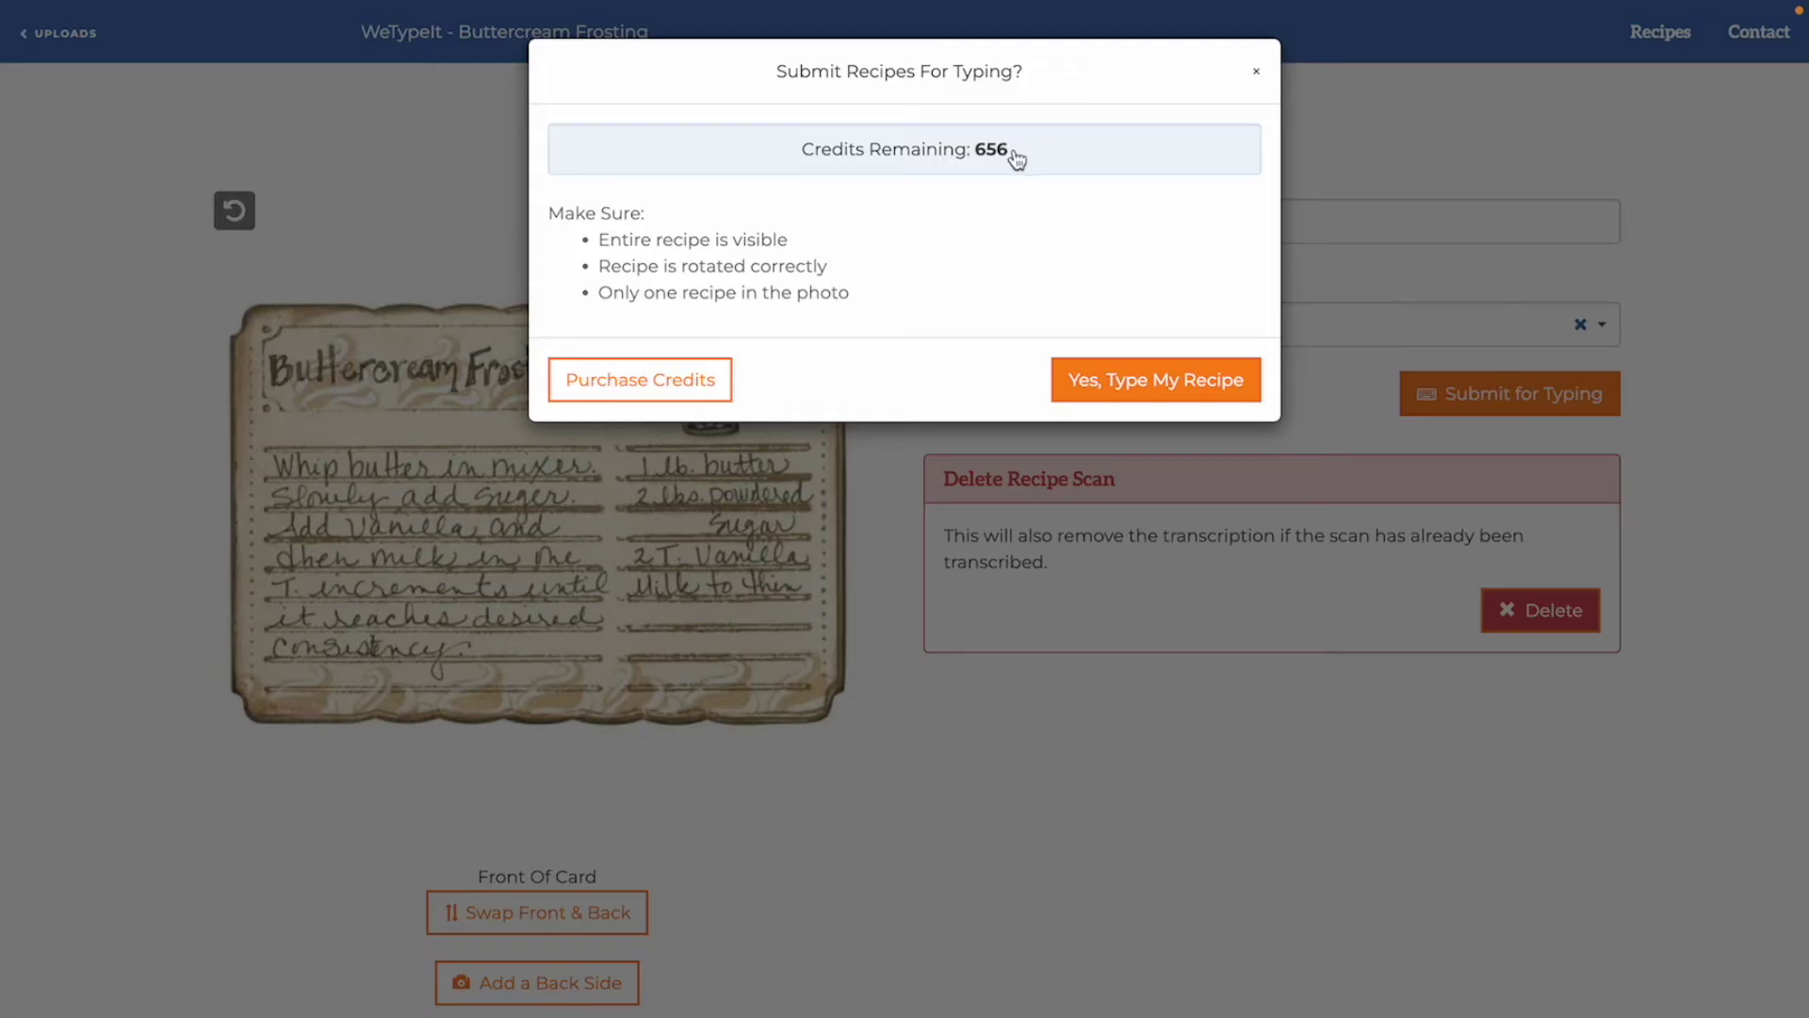
left_click(1136, 388)
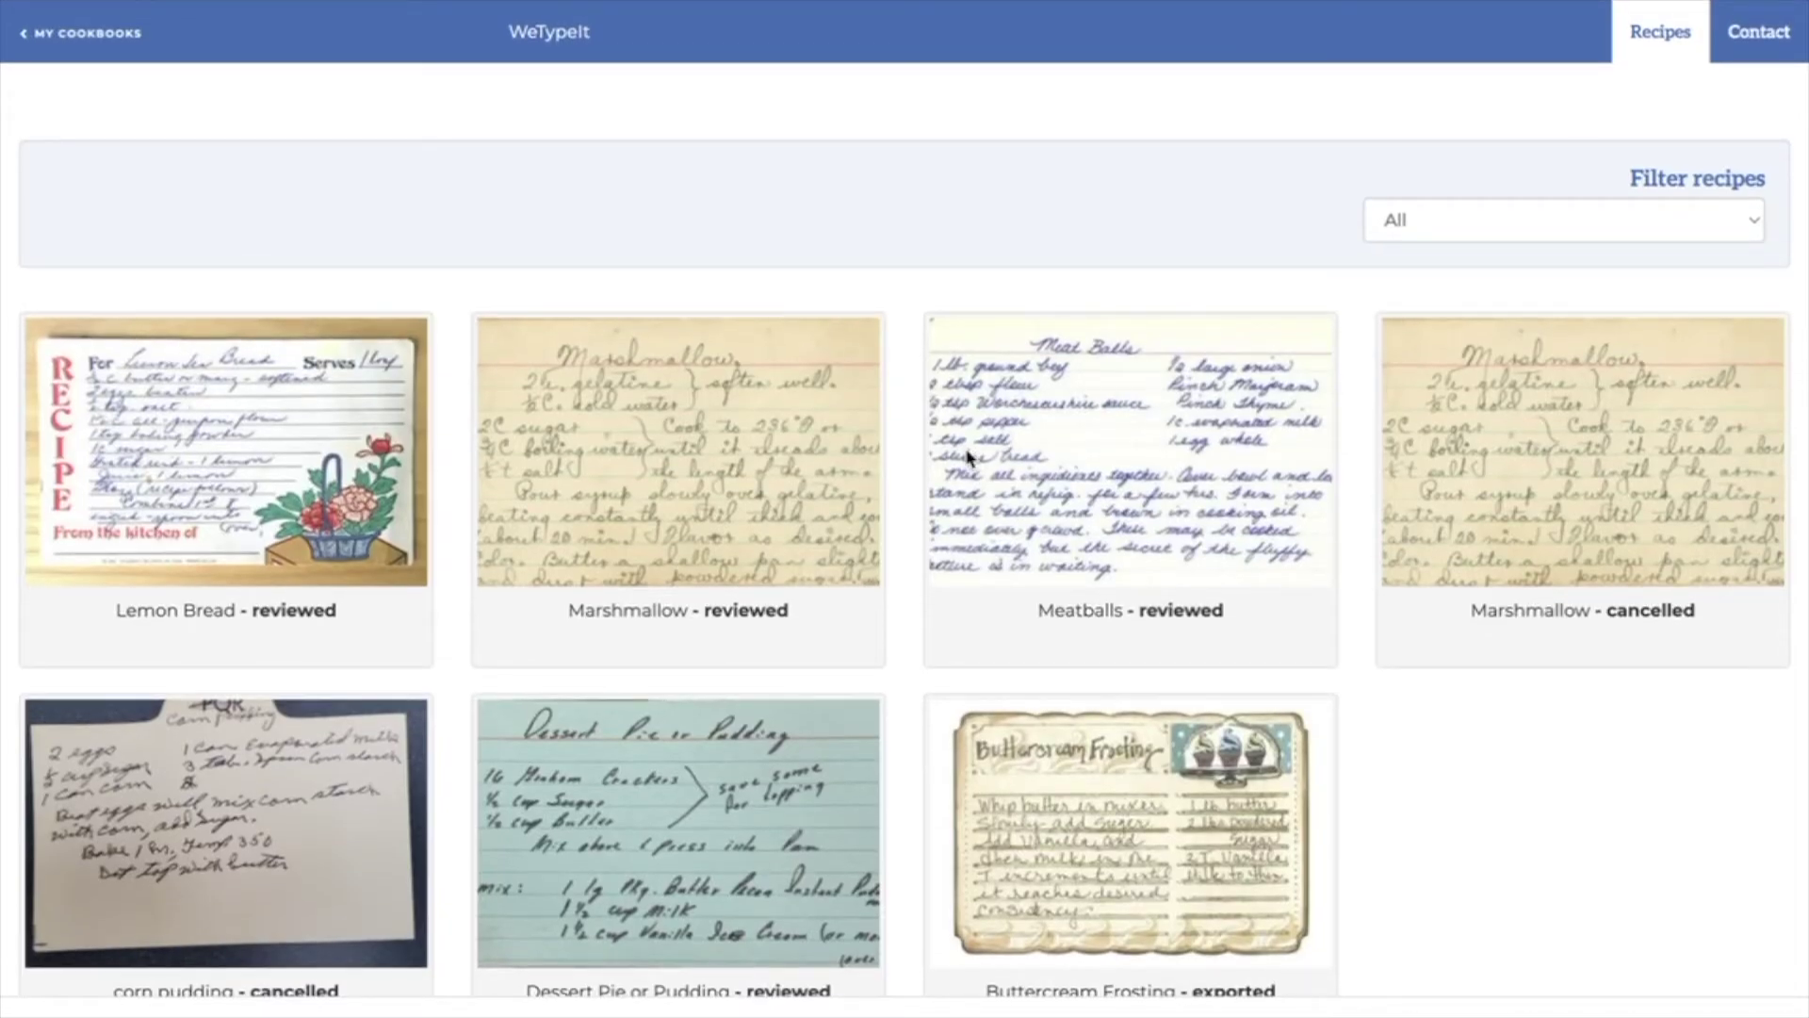
Filter the recipes to Recently Typed Recipes and open the Buttercream Frosting transcription for review.
left_click(1478, 234)
left_click(1470, 247)
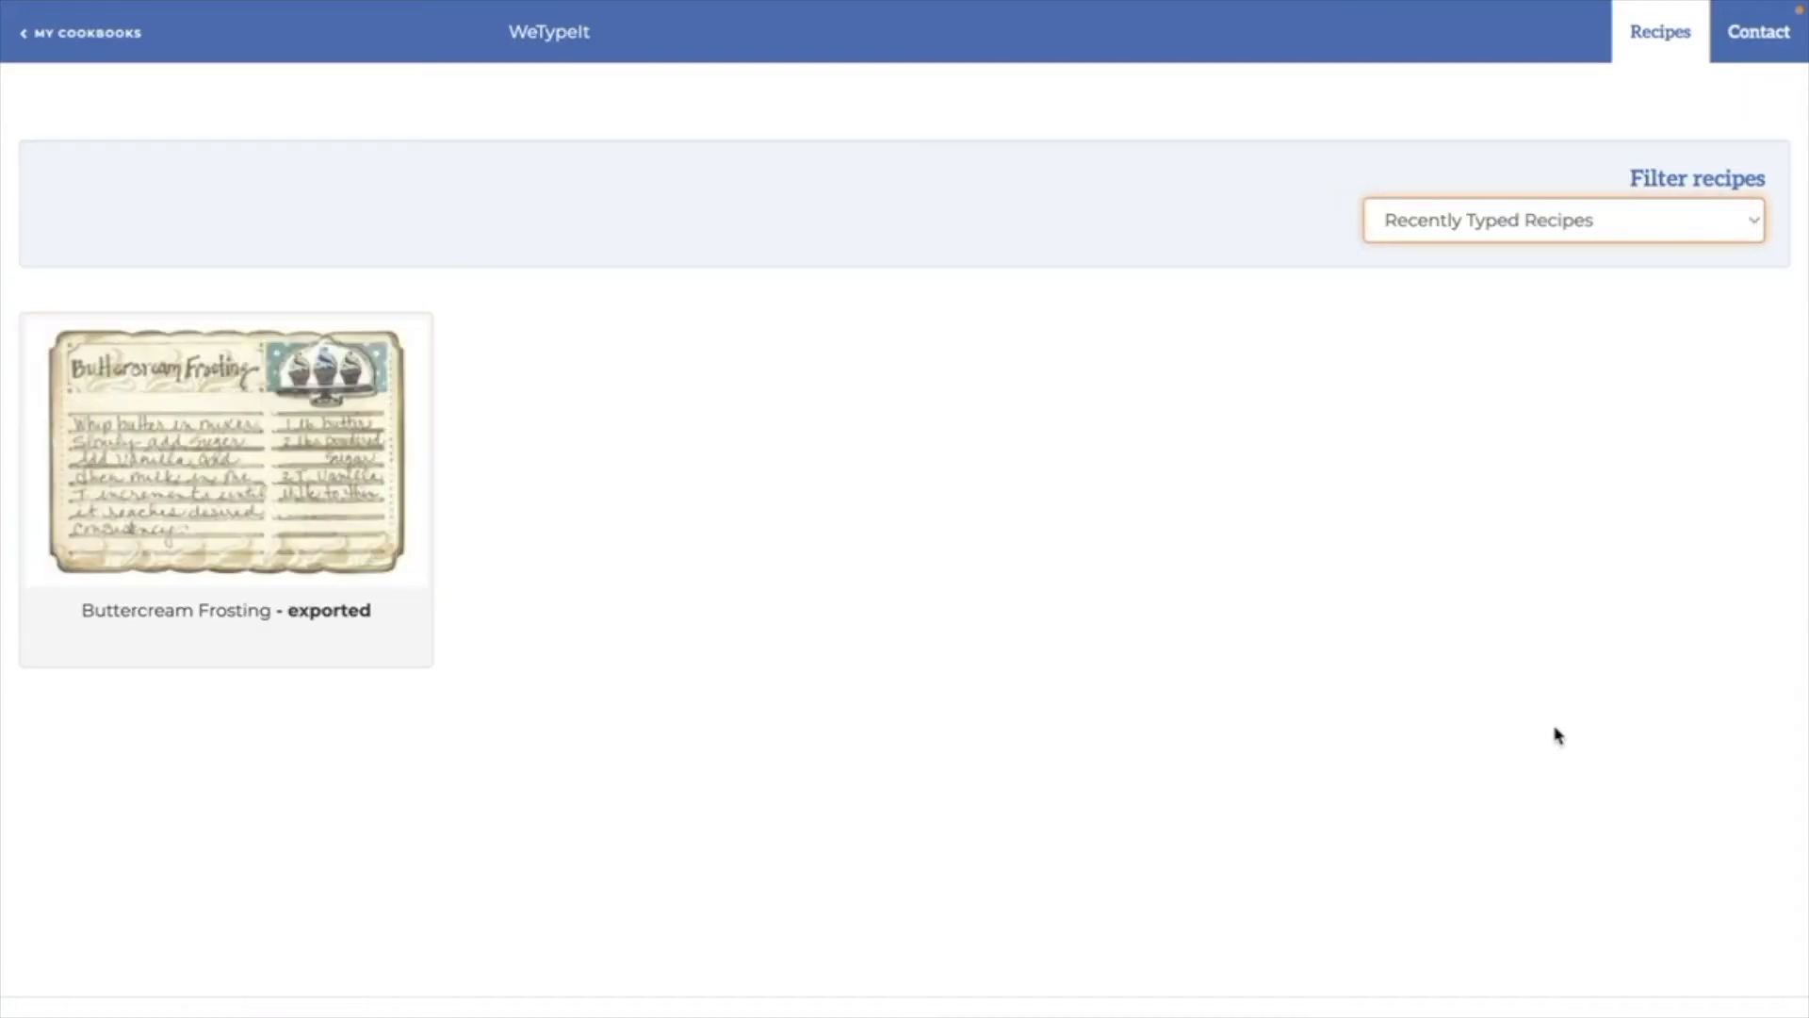
left_click(383, 545)
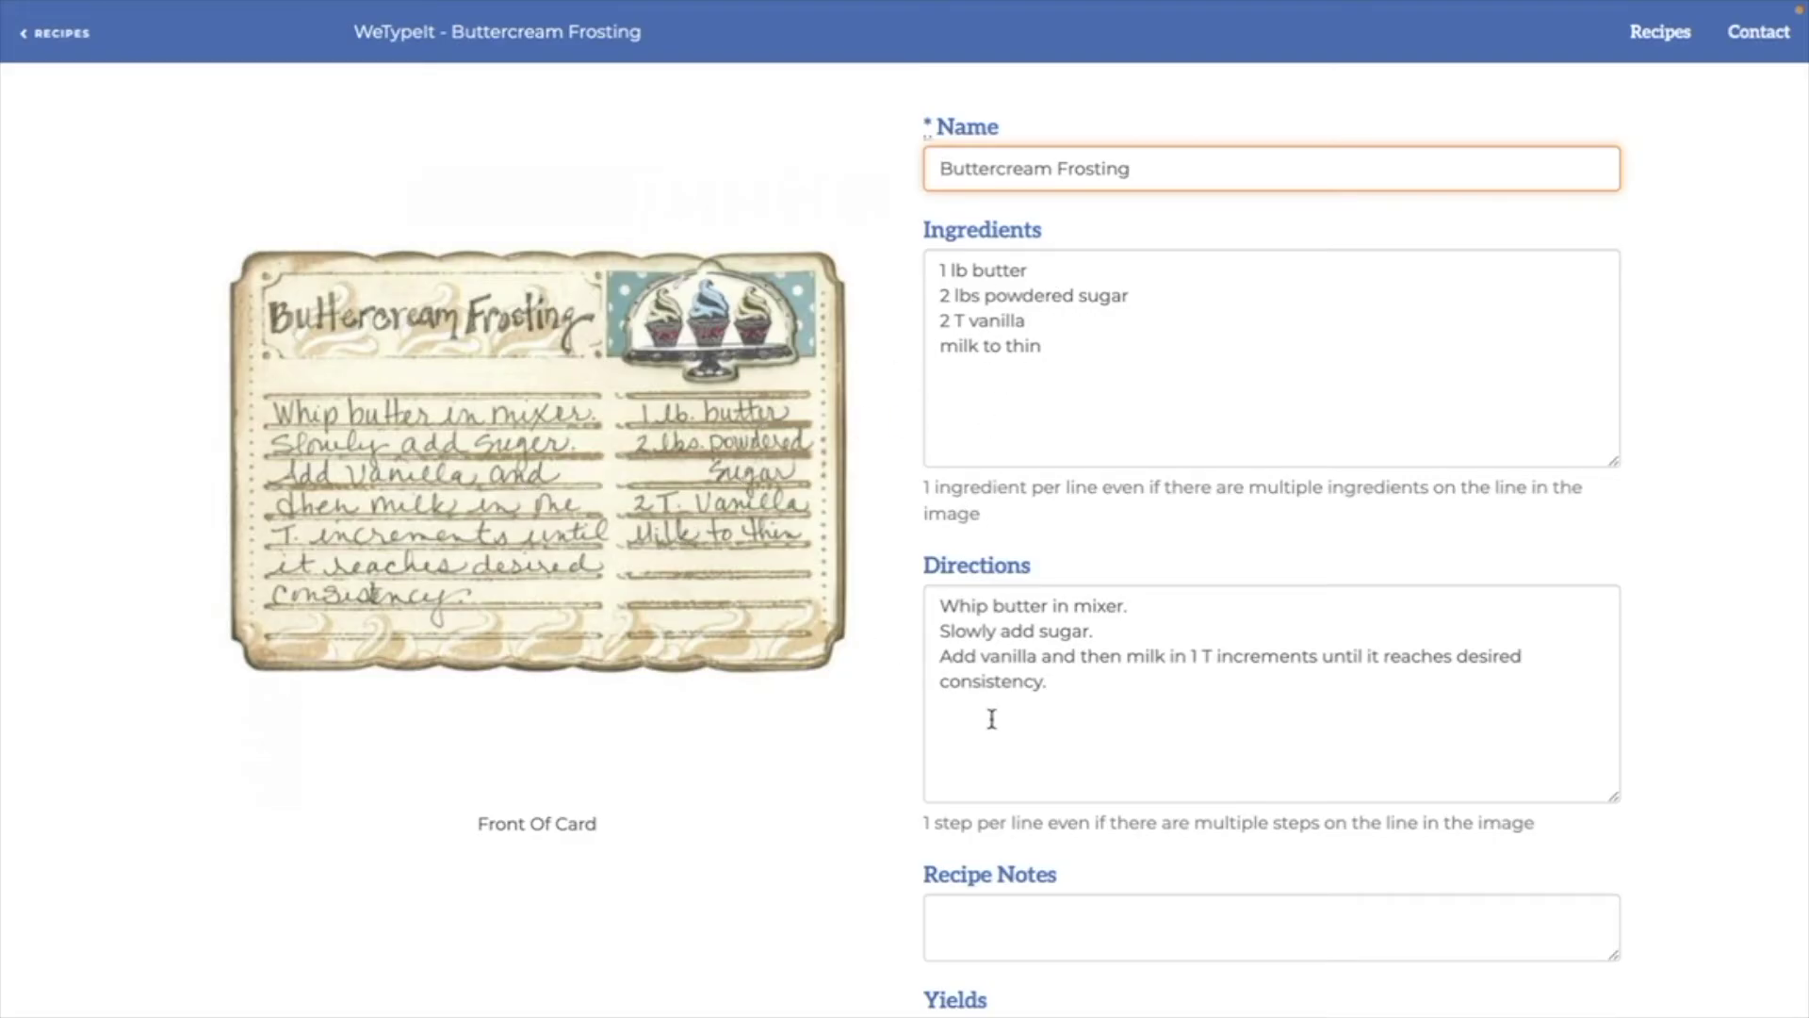
scroll(984, 720, "down", 3)
scroll(933, 584, "up", 2)
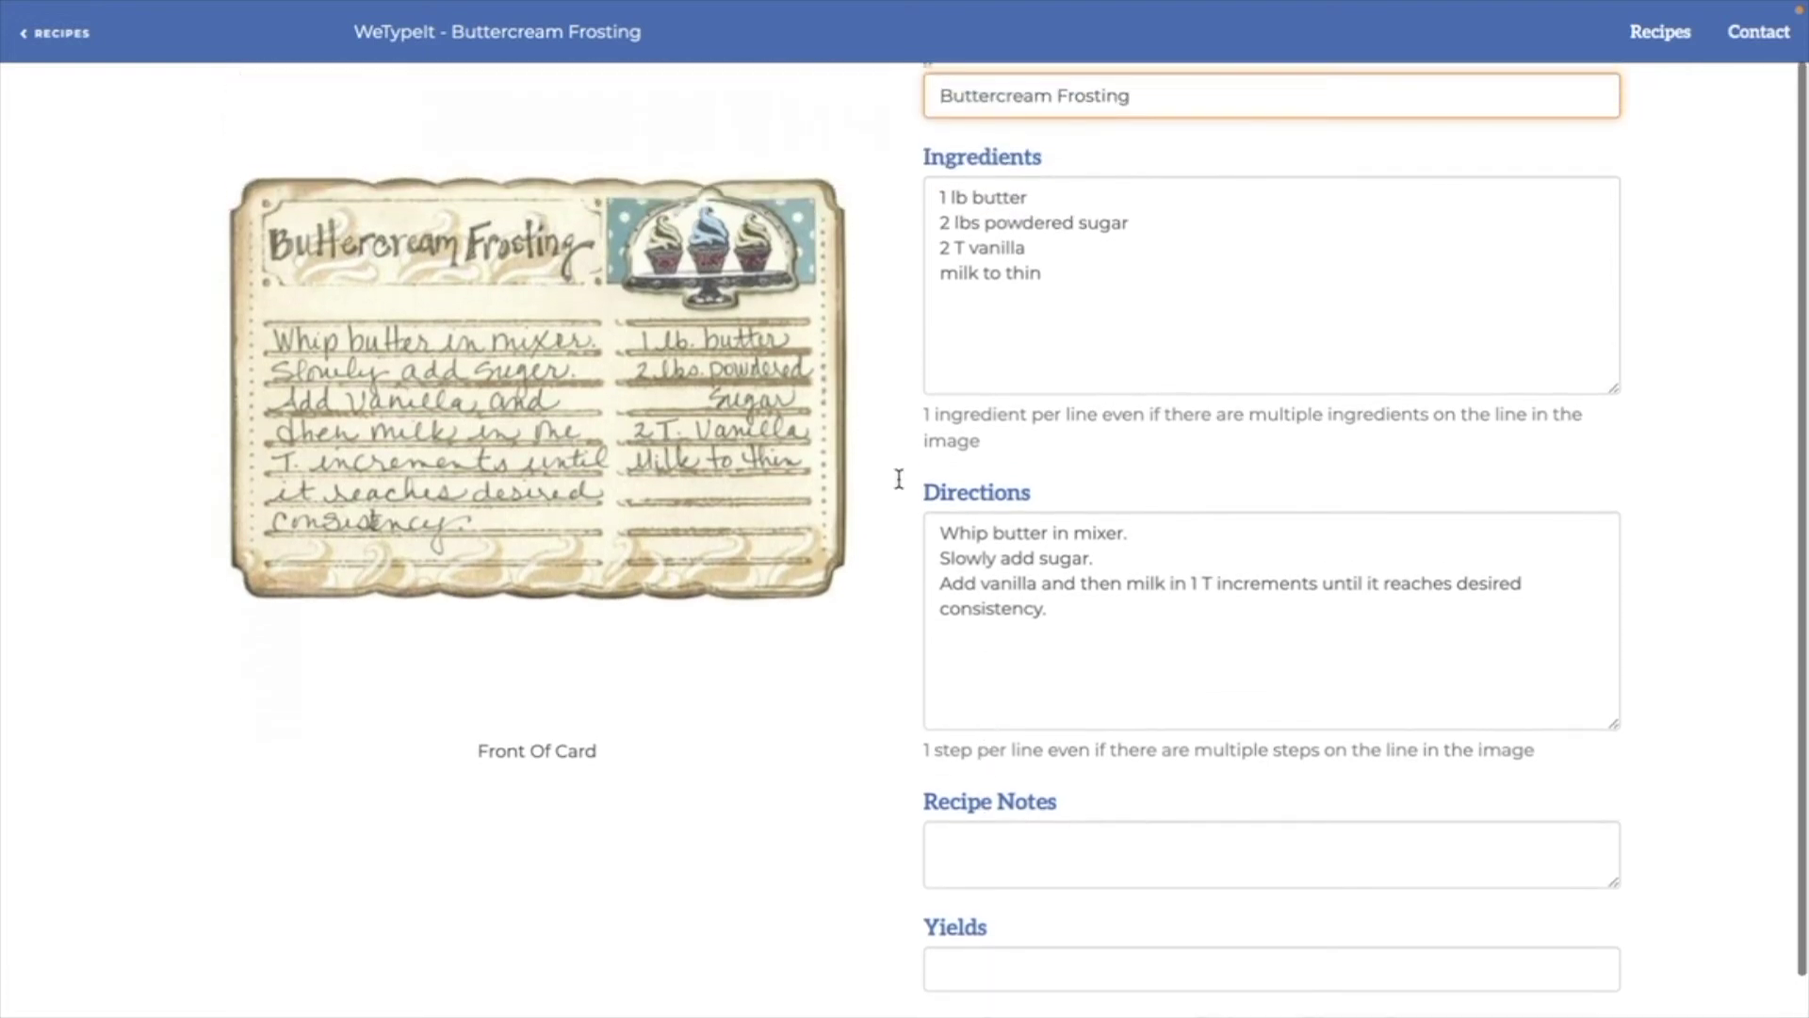
left_click(1085, 328)
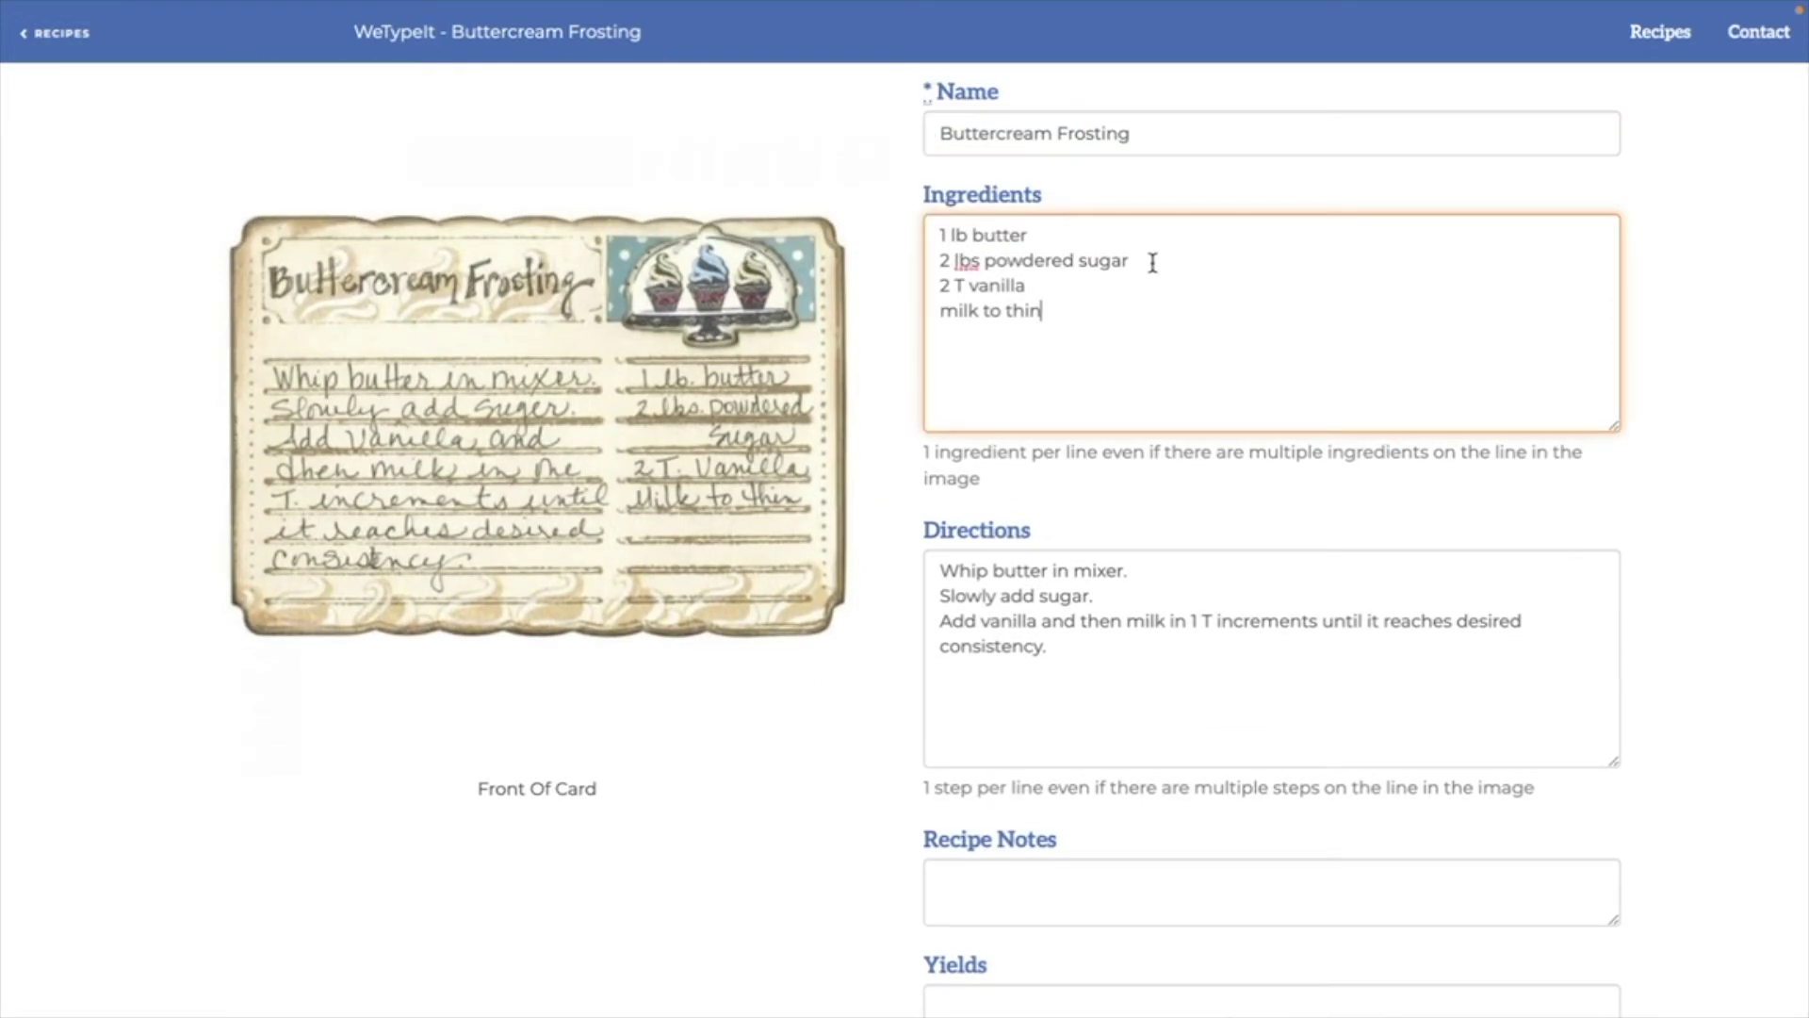
left_click(965, 284)
type("eas")
key("BackSpace")
key("BackSpace")
key("BackSpace")
Rate the quality of the Buttercream Frosting transcription with the highest score, at the Very Happy end.
scroll(1324, 589, "down", 3)
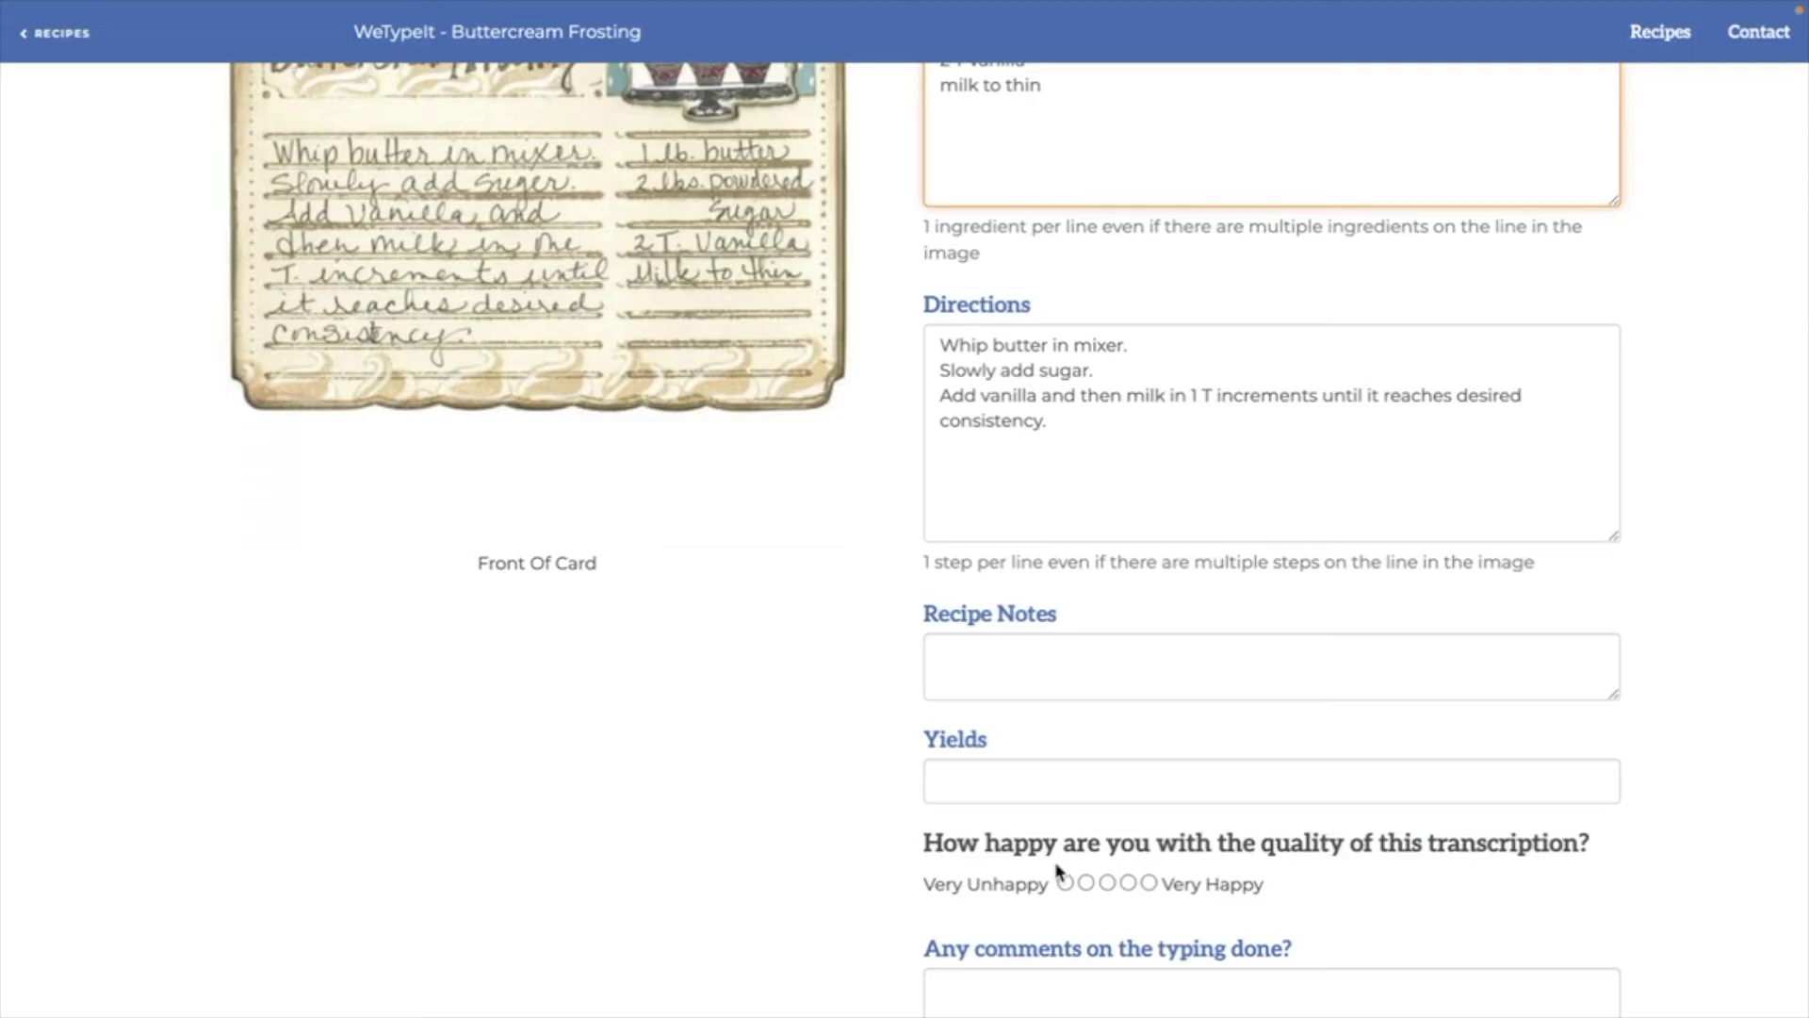
left_click(1150, 884)
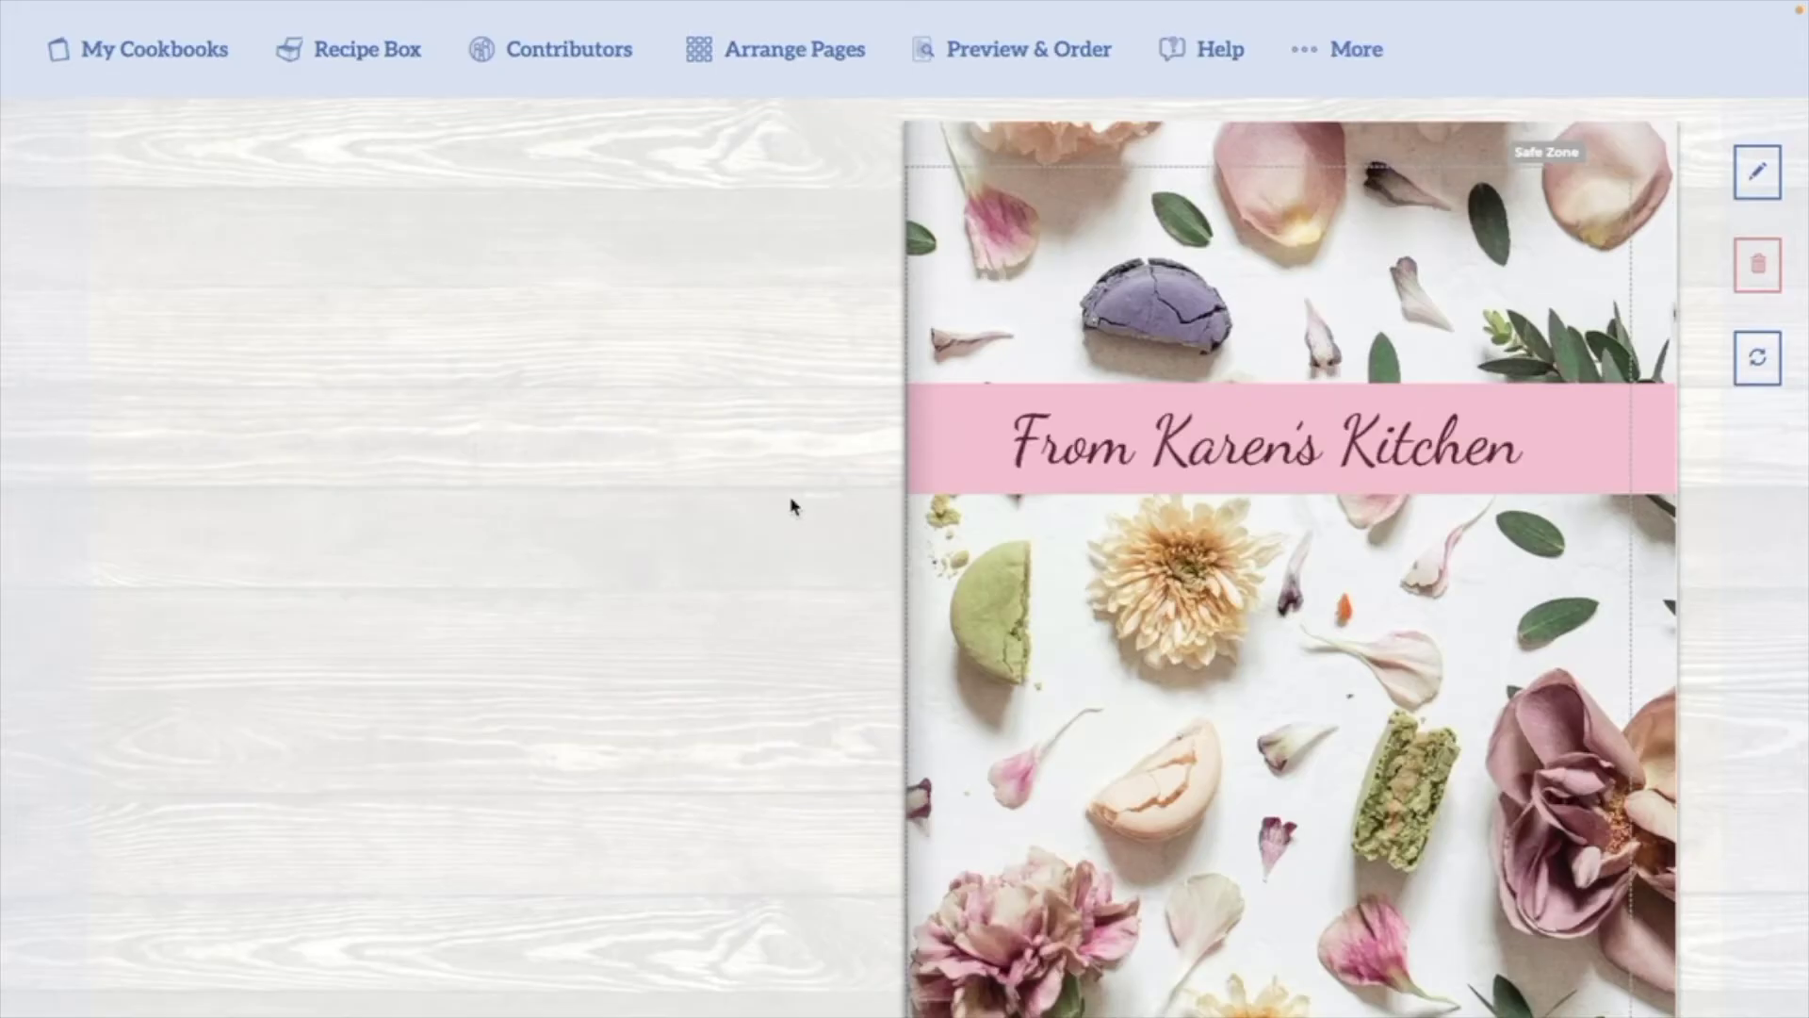
Examine the typed Buttercream Frosting entry in the cookbook's Recipe Box and leave it without editing.
left_click(386, 58)
left_click(395, 267)
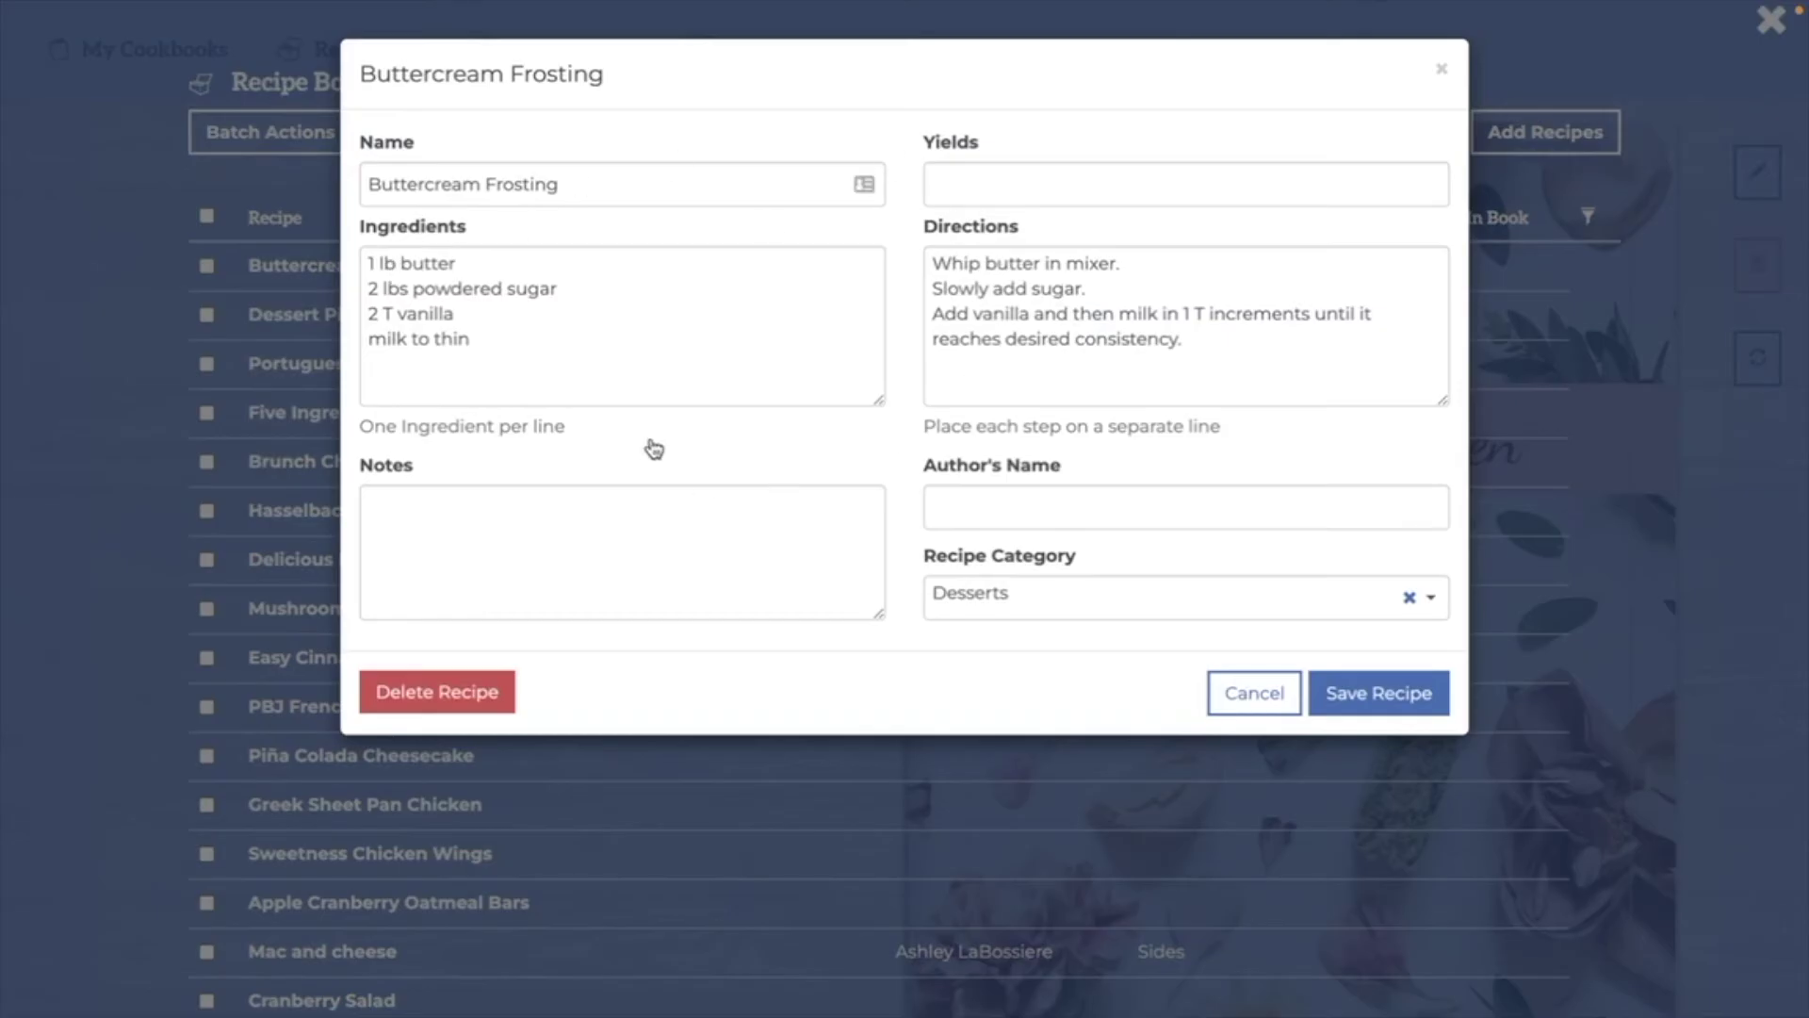
left_click(1242, 708)
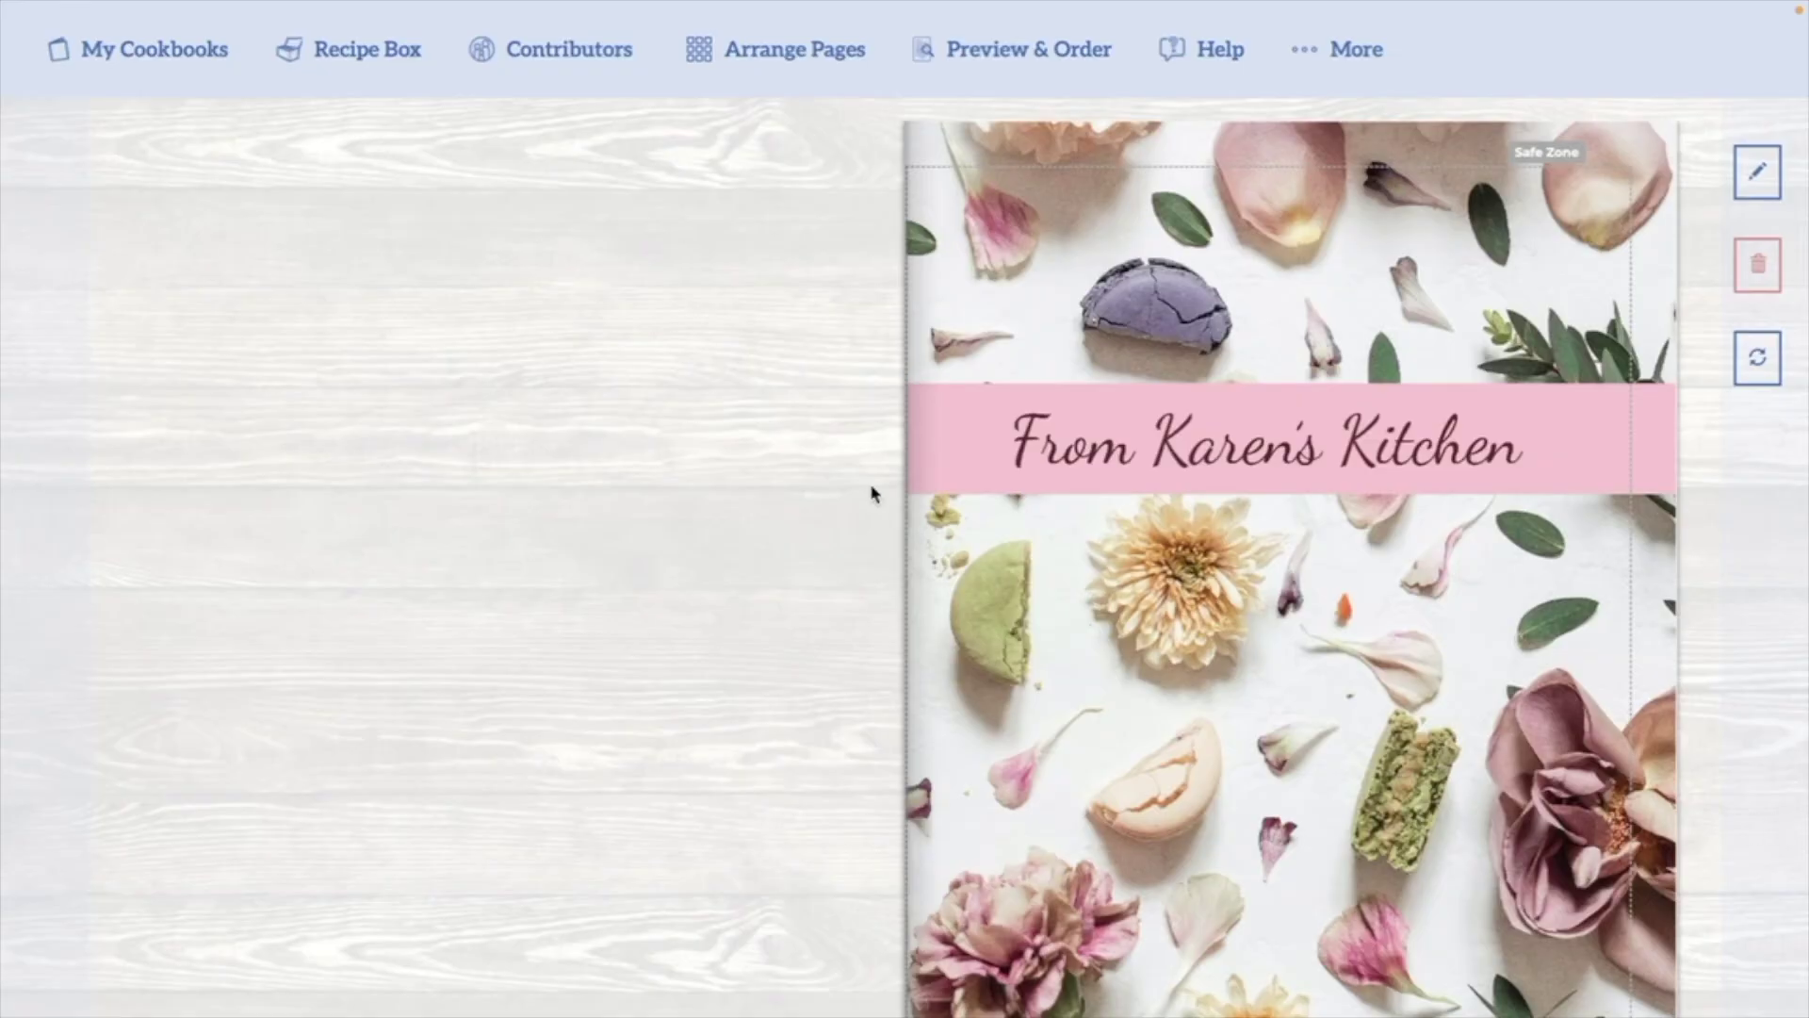
left_click(353, 49)
left_click(206, 266)
left_click(259, 141)
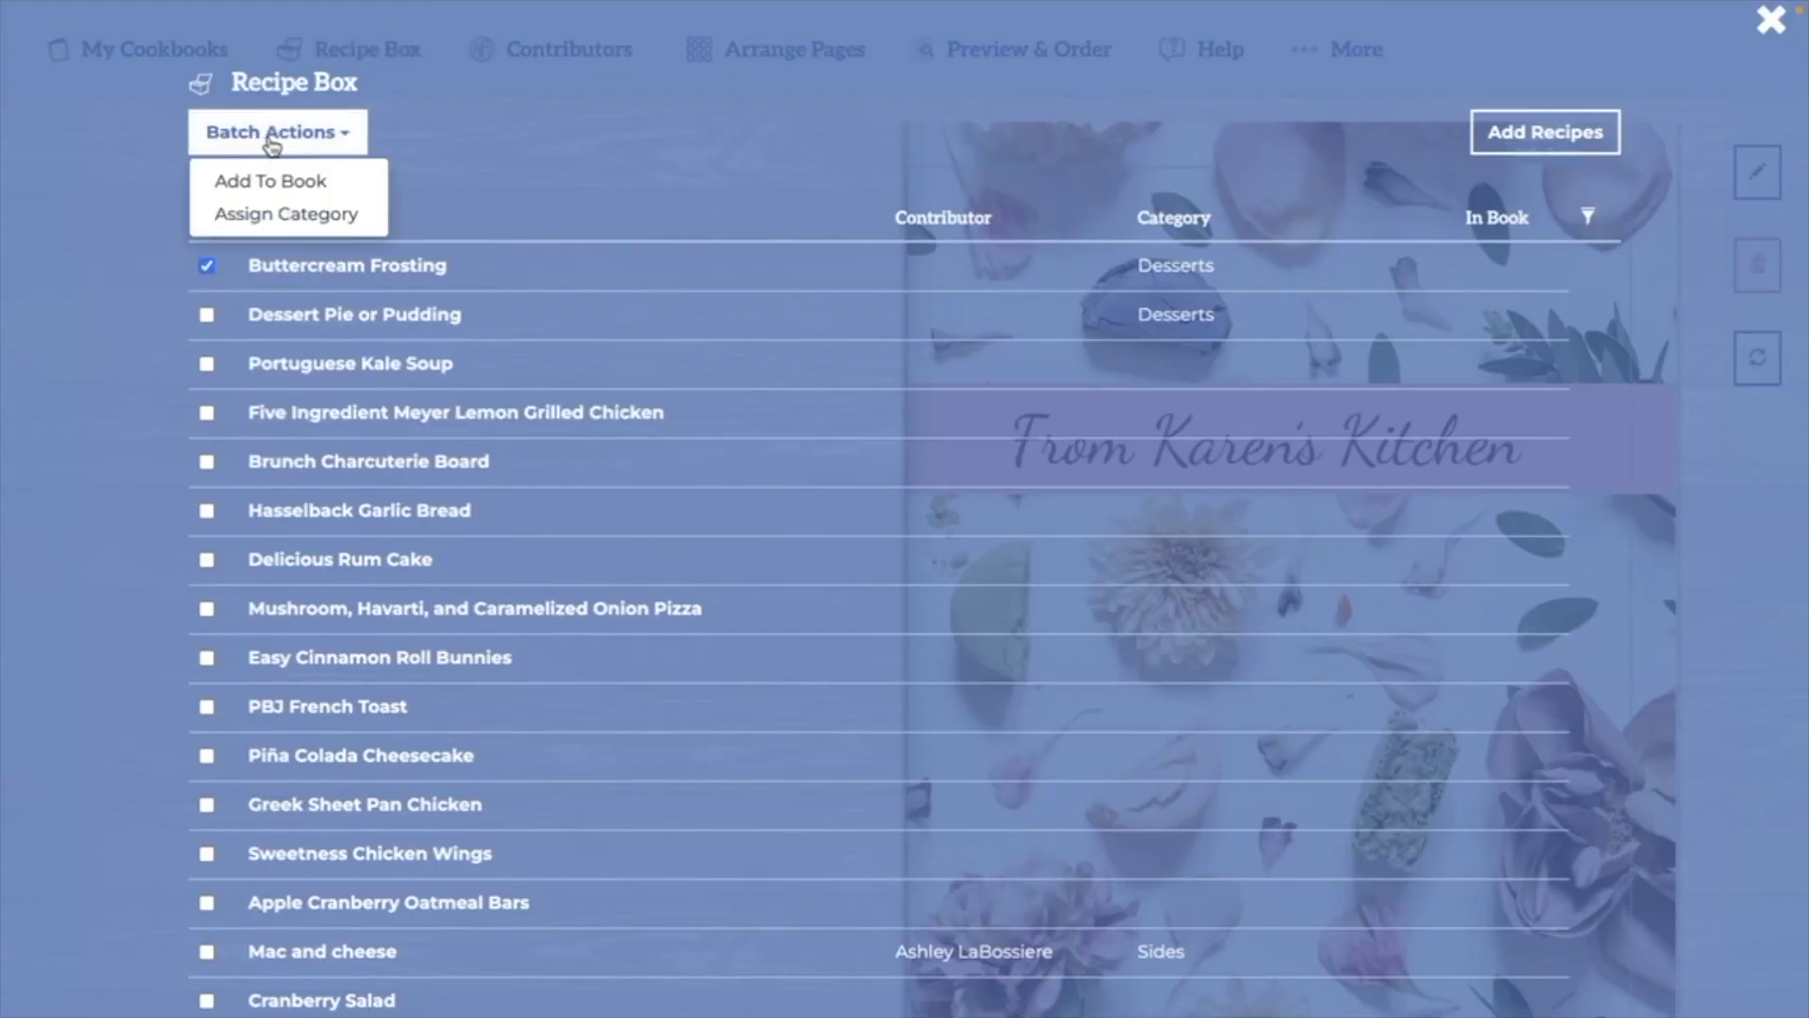
left_click(283, 179)
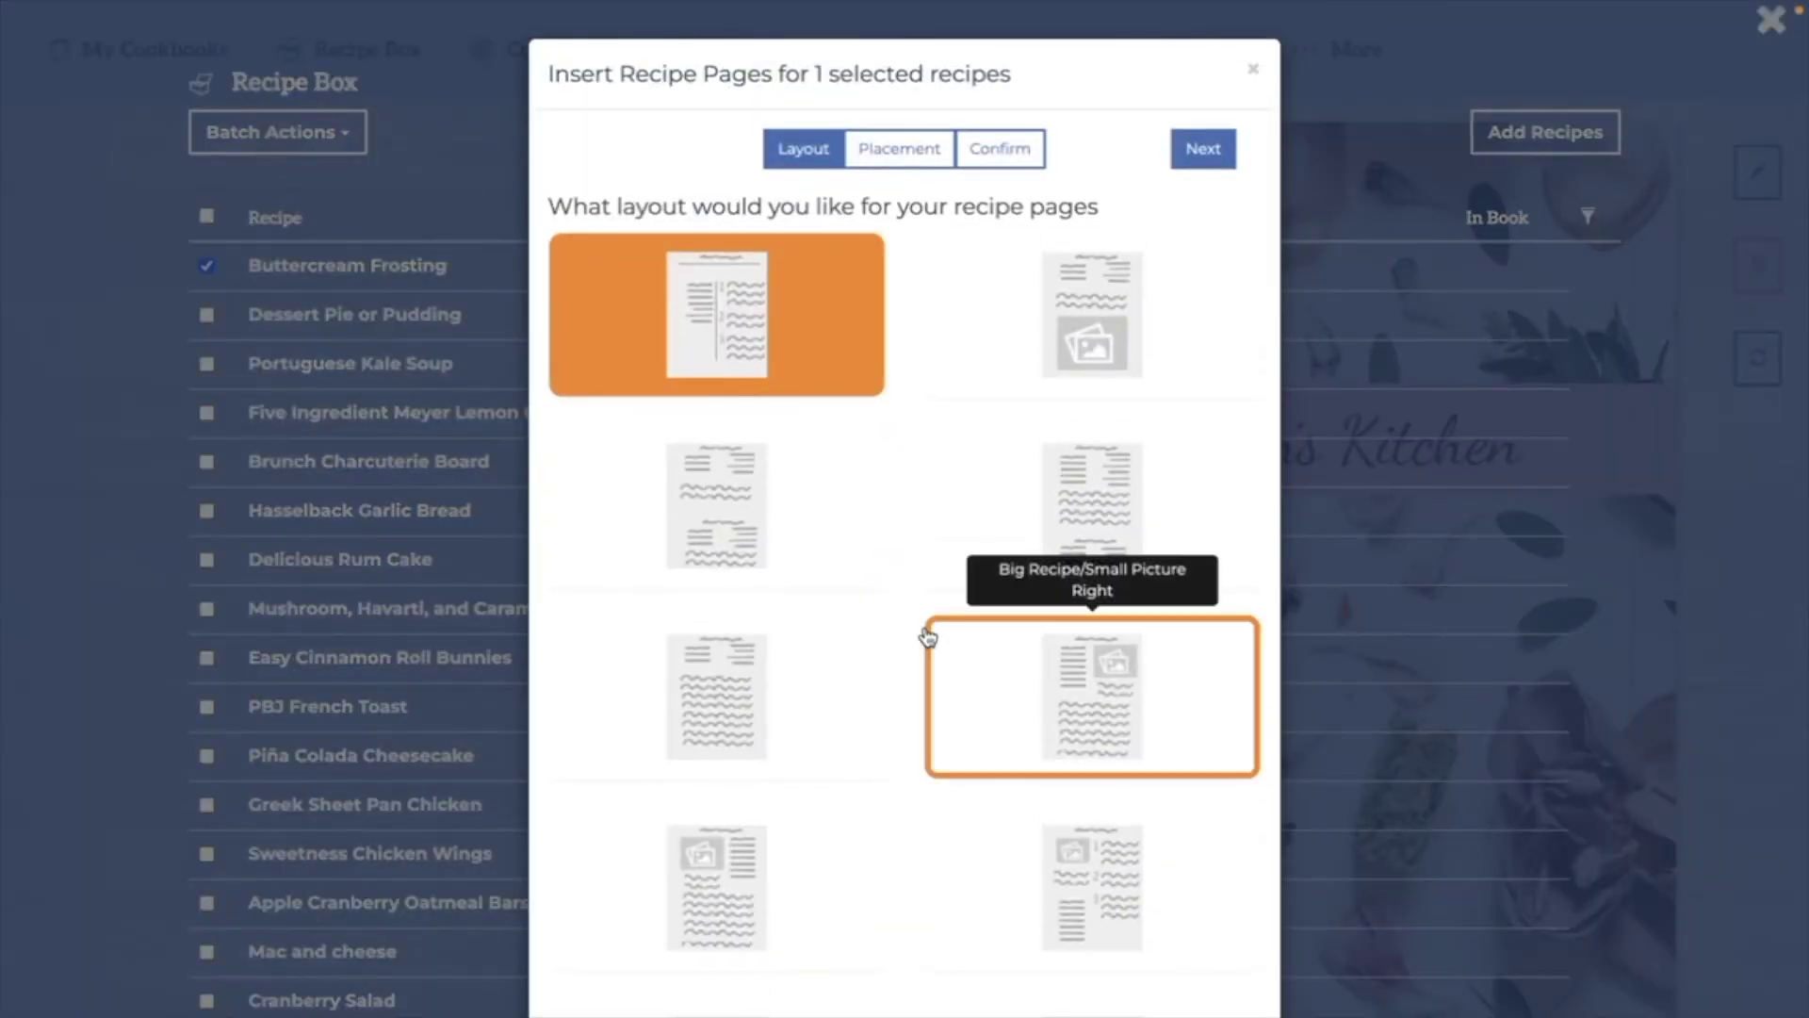
left_click(1196, 157)
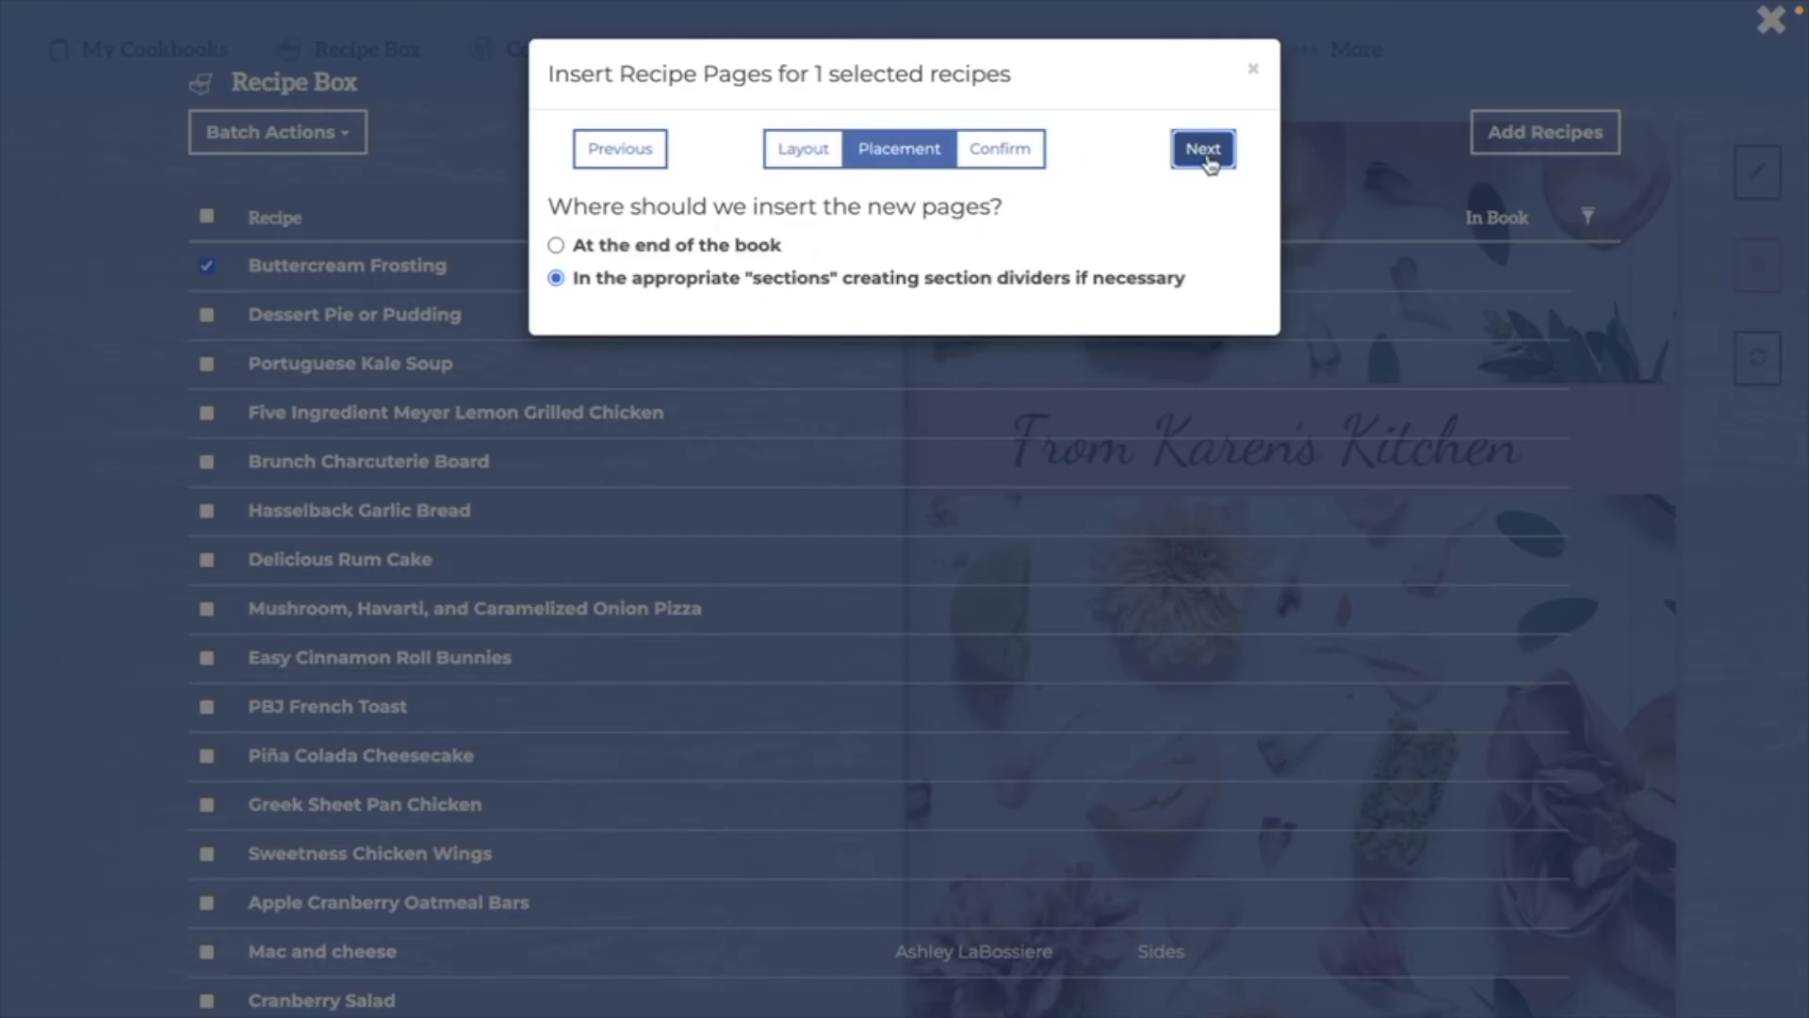
left_click(1210, 162)
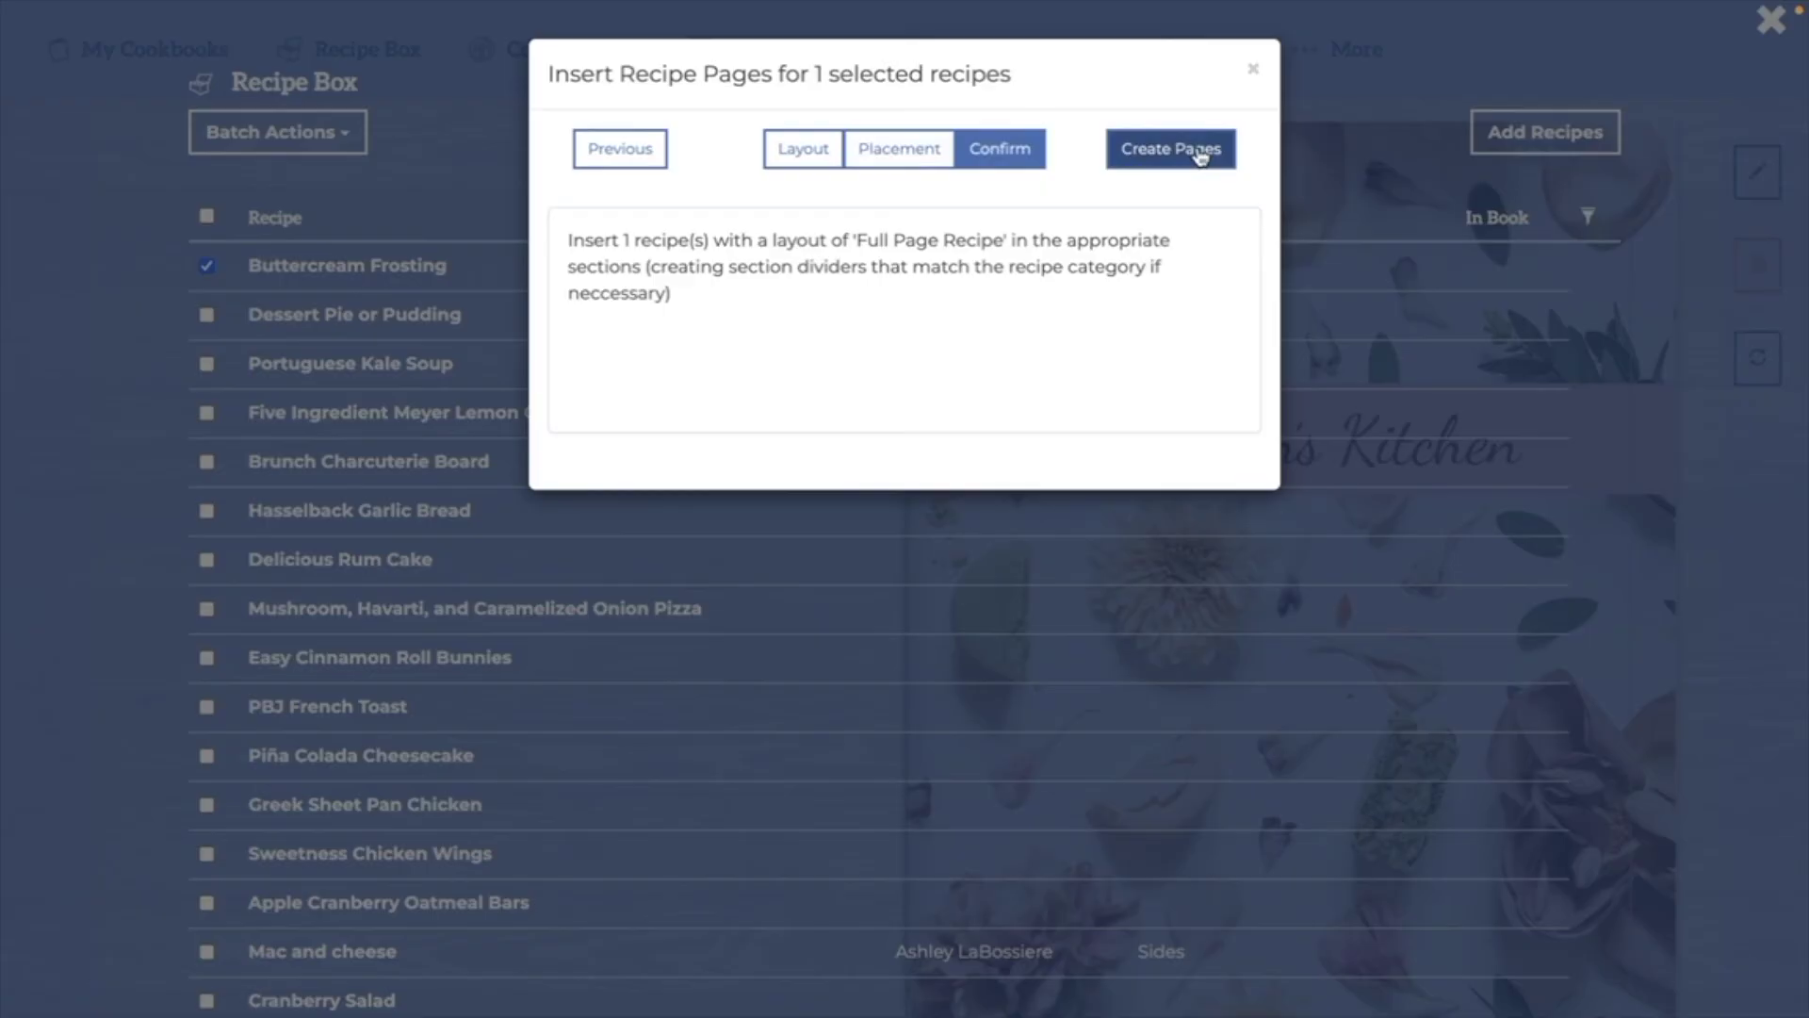
left_click(1253, 70)
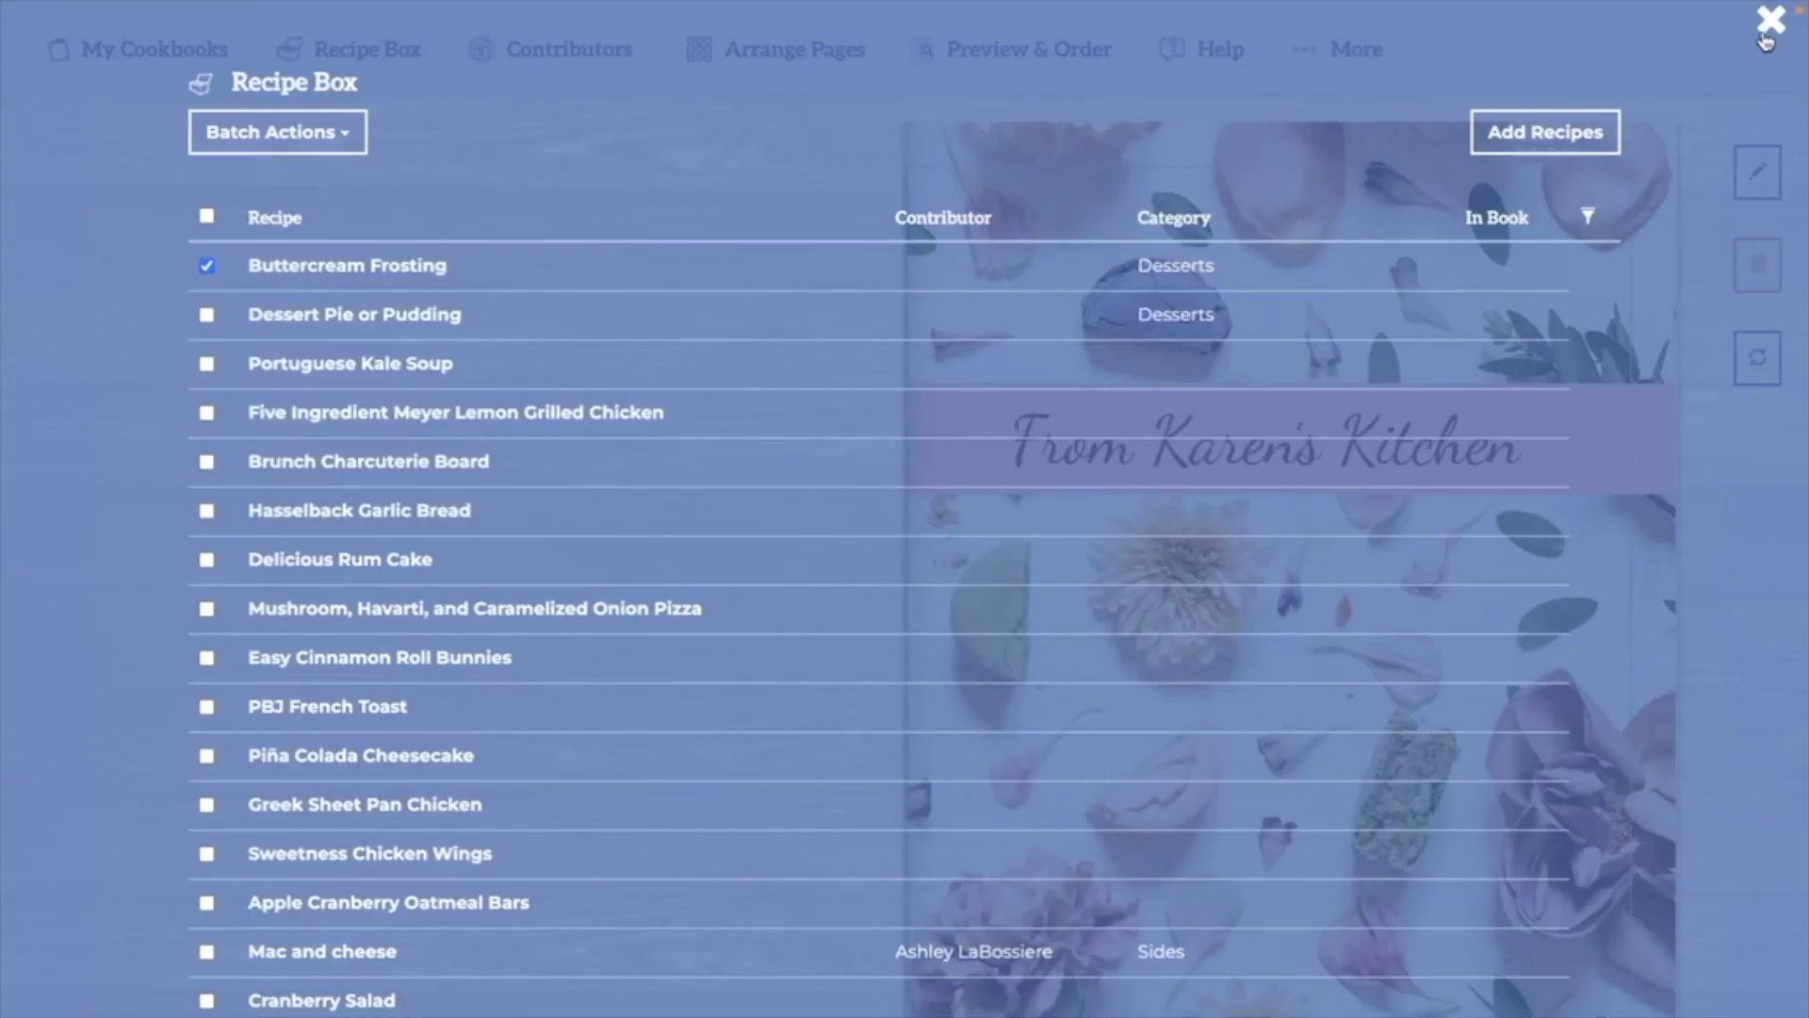
left_click(1767, 34)
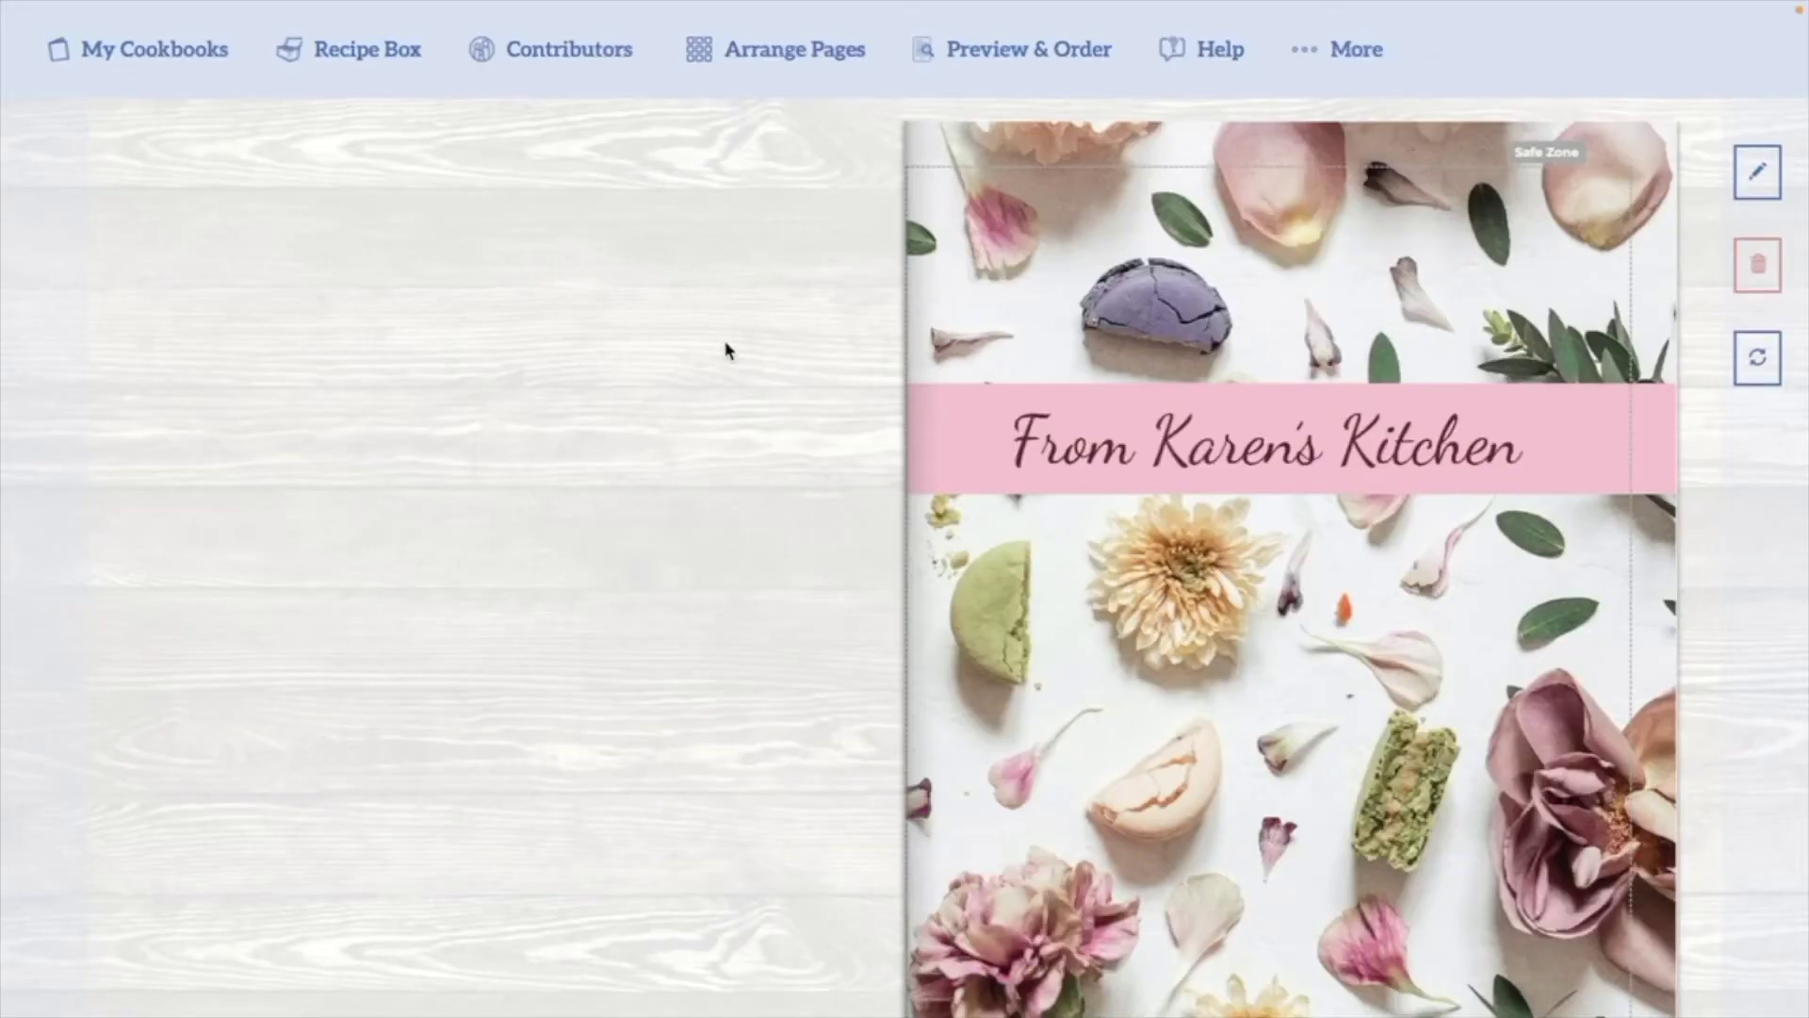
Go to the cookbook's Dessert section and open the spread with the Angel Lush and Carrot Cake recipes.
left_click(804, 50)
scroll(854, 560, "down", 4)
scroll(855, 560, "down", 2)
left_click(319, 713)
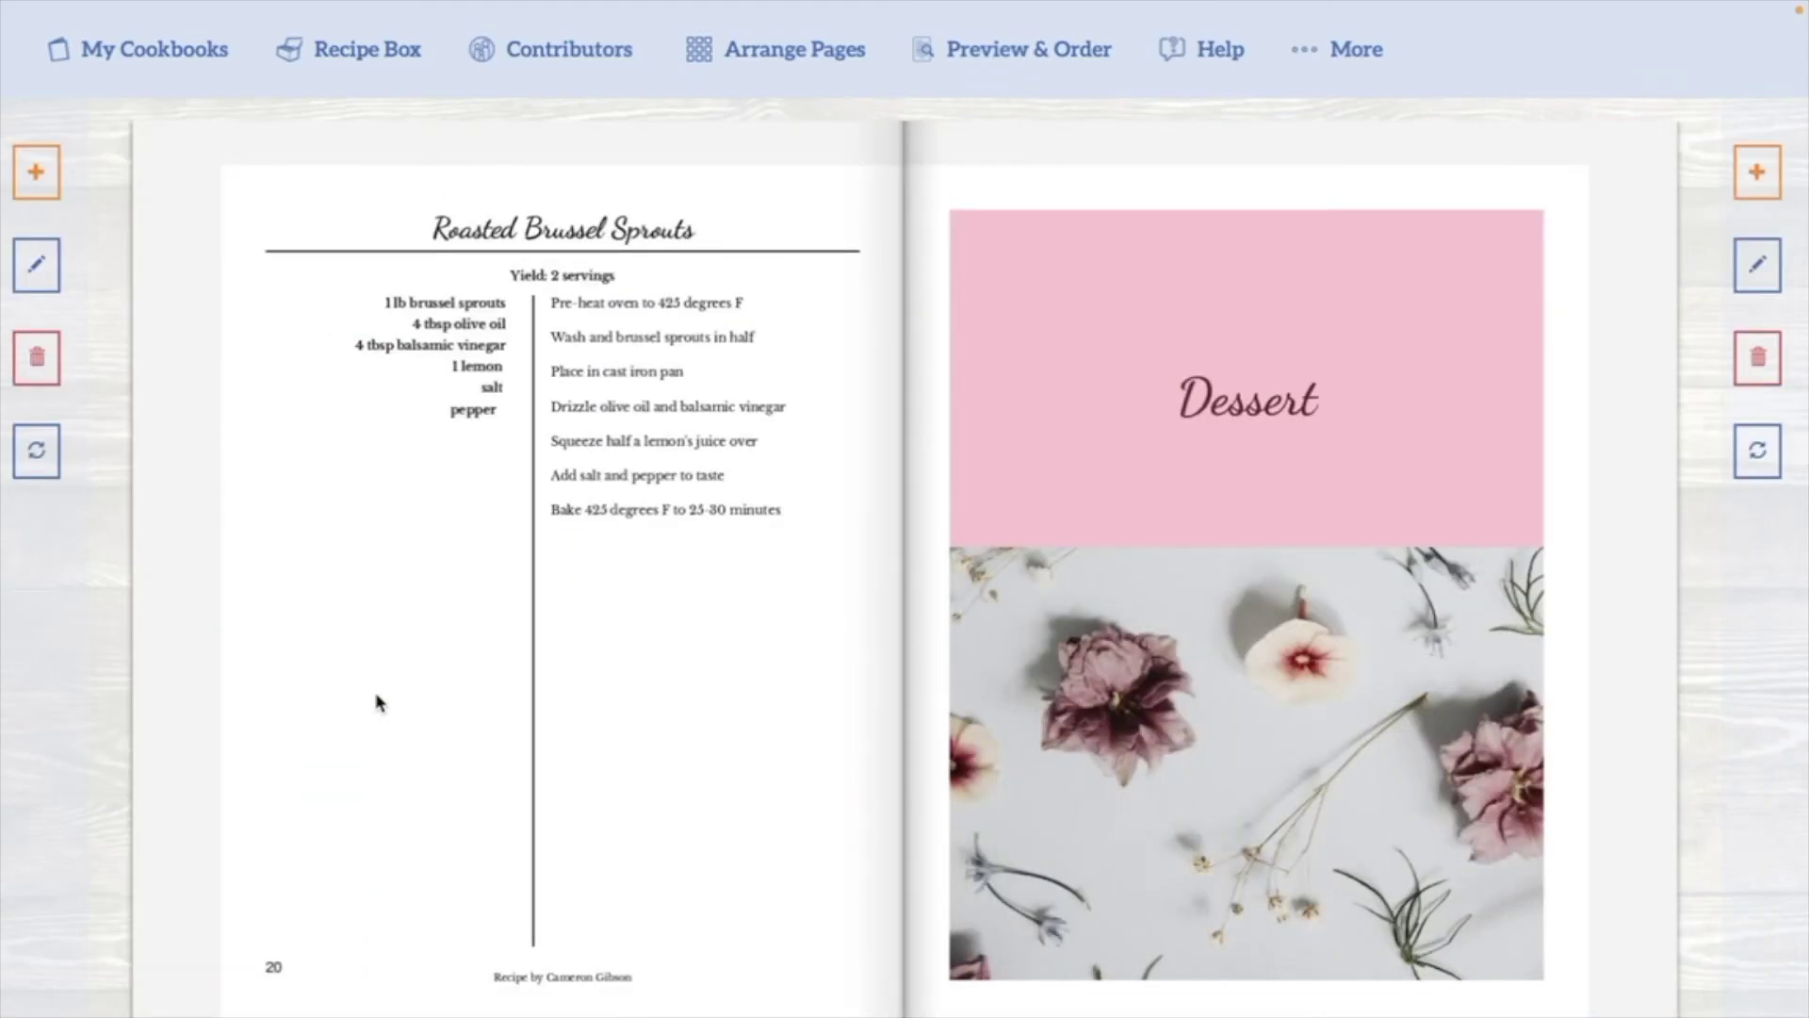
left_click(1268, 515)
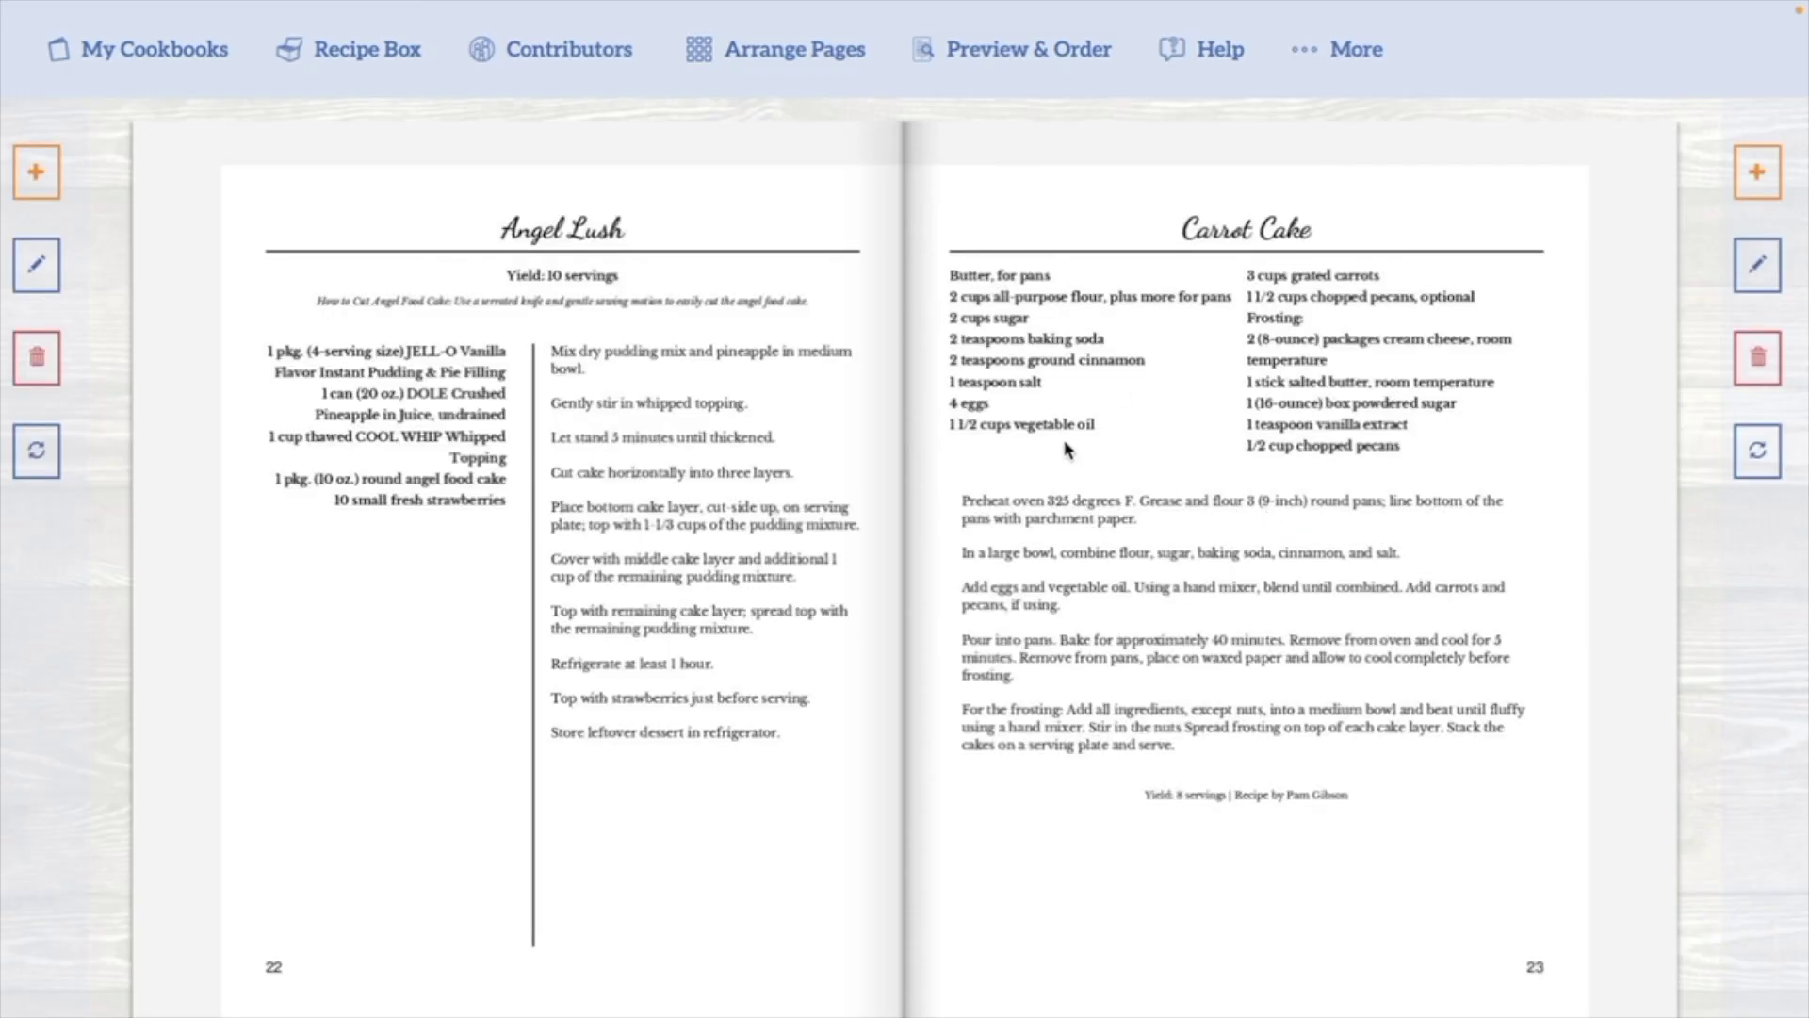
Insert a new Recipe Page after the Carrot Cake page, using the Full Page Recipe layout.
left_click(1757, 171)
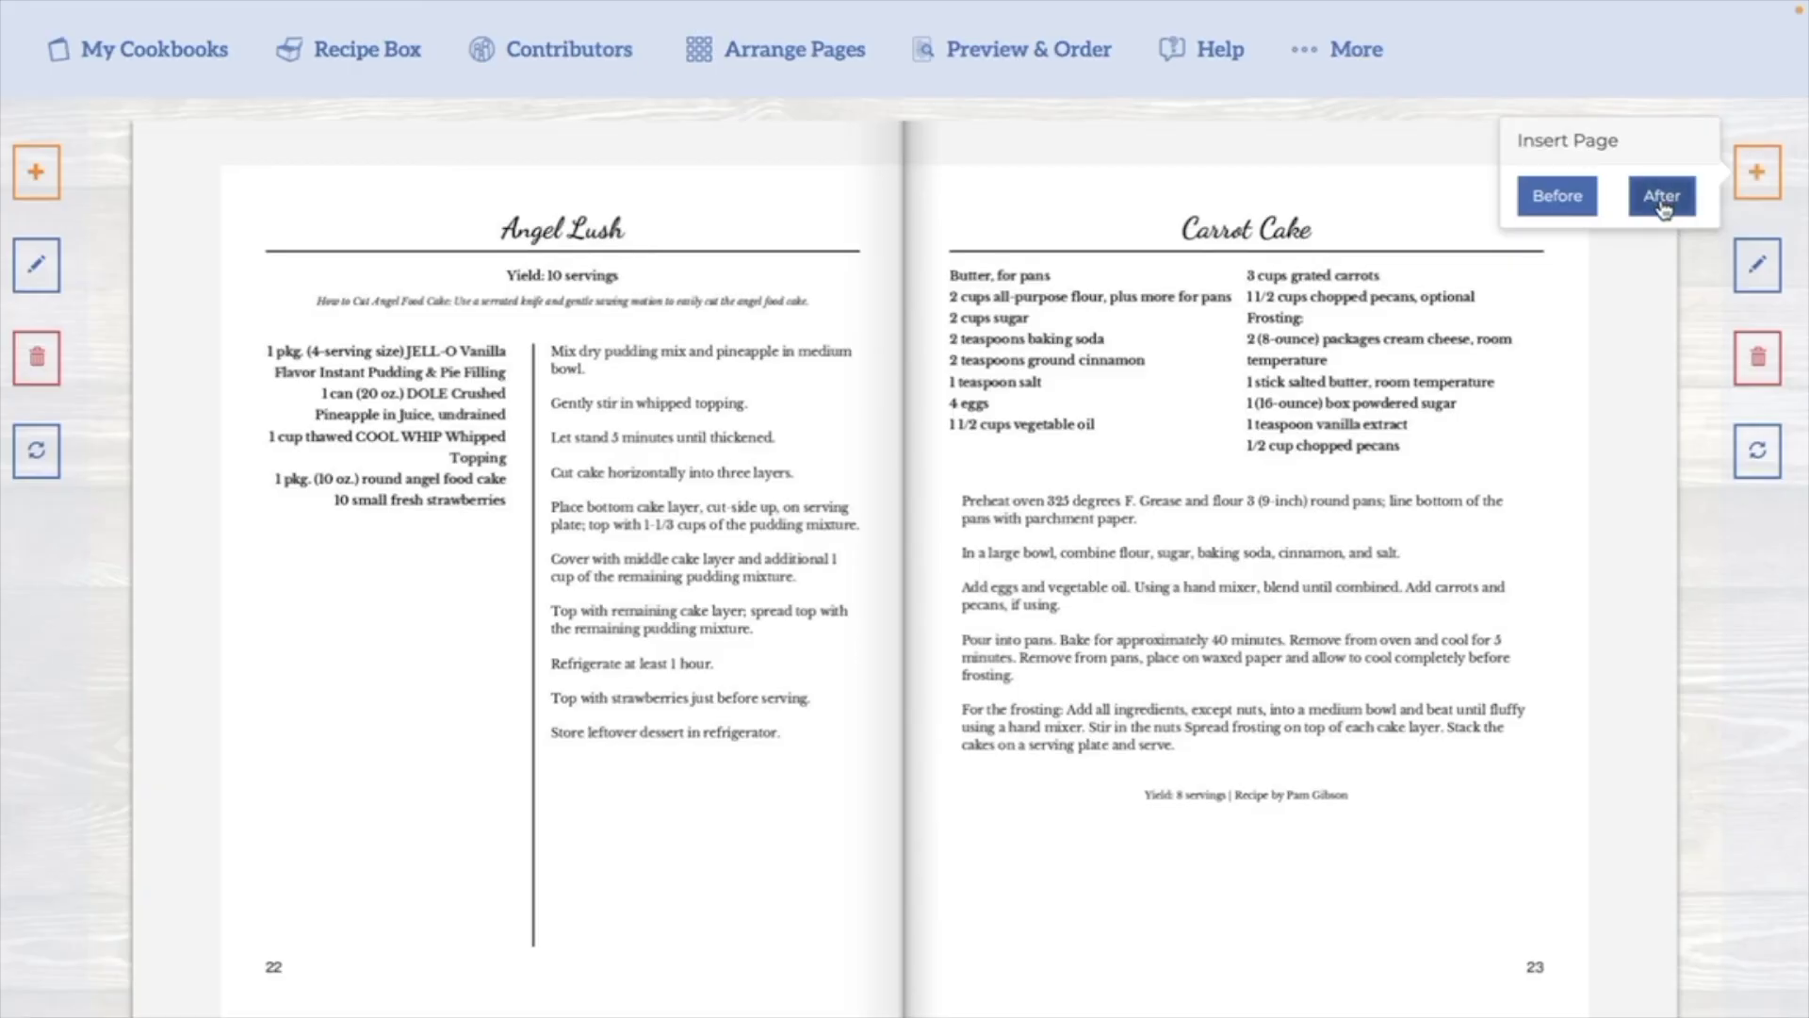
left_click(1663, 197)
left_click(541, 301)
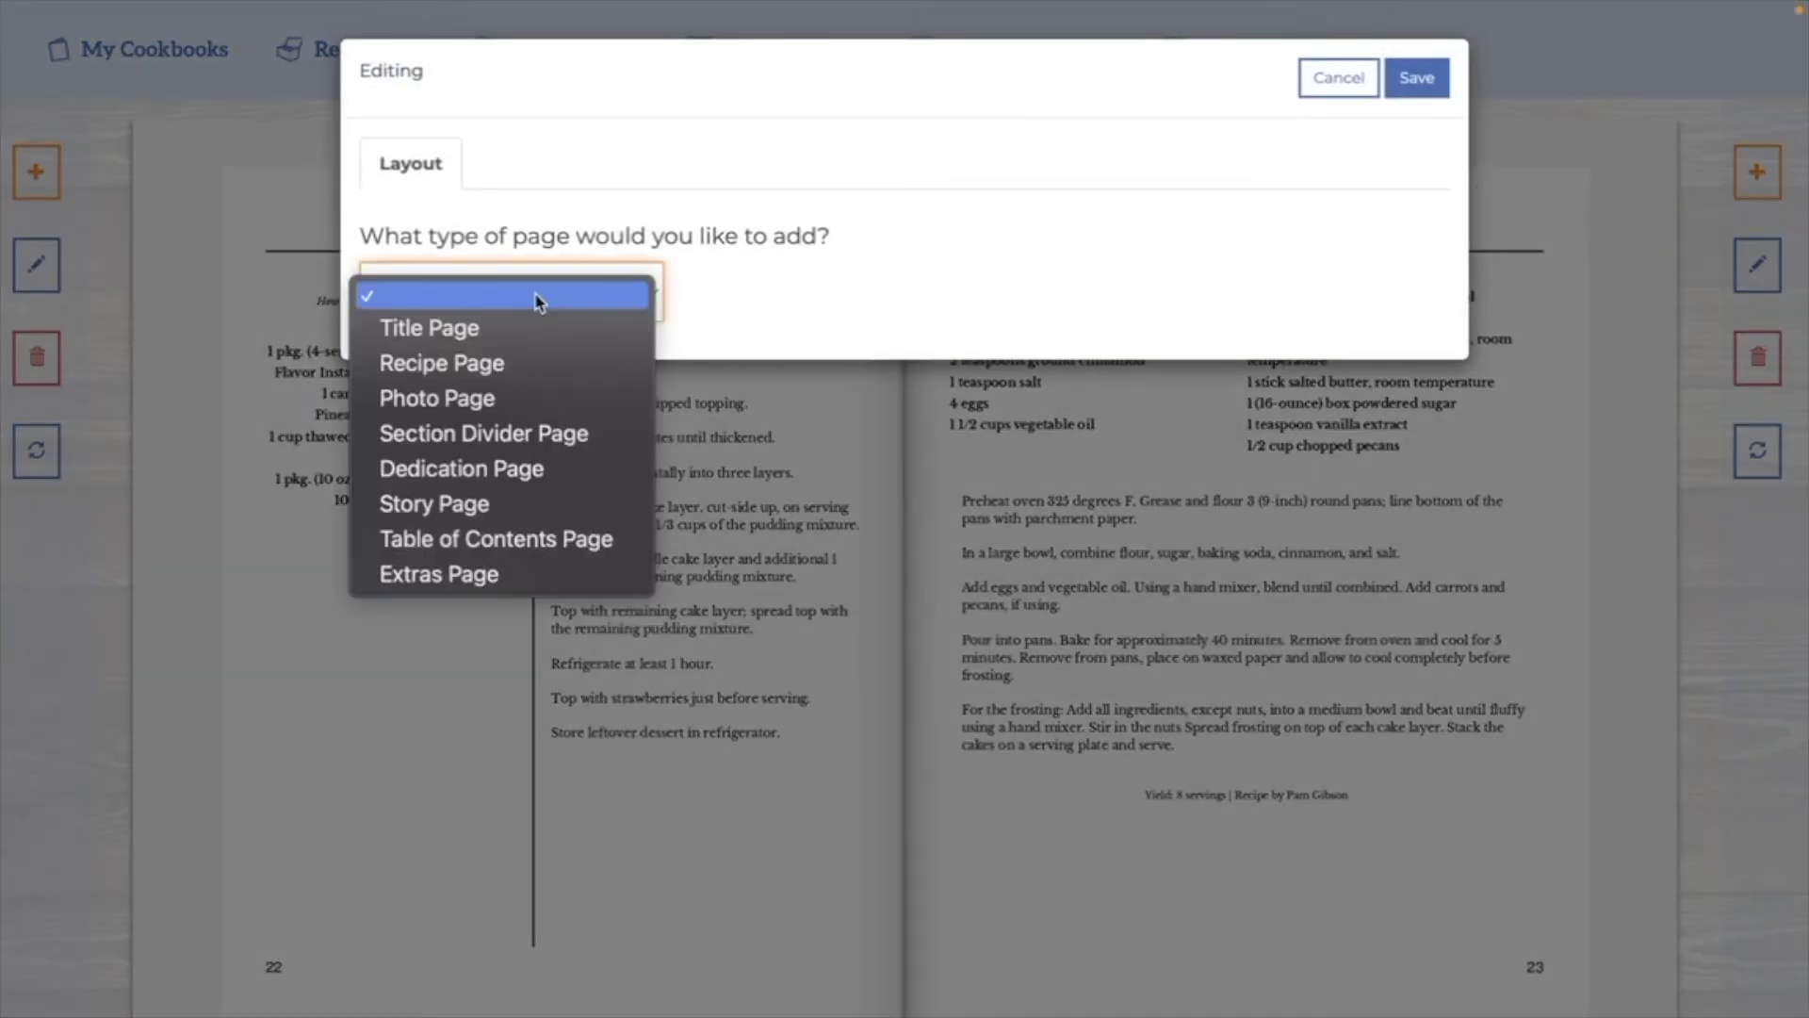
left_click(536, 366)
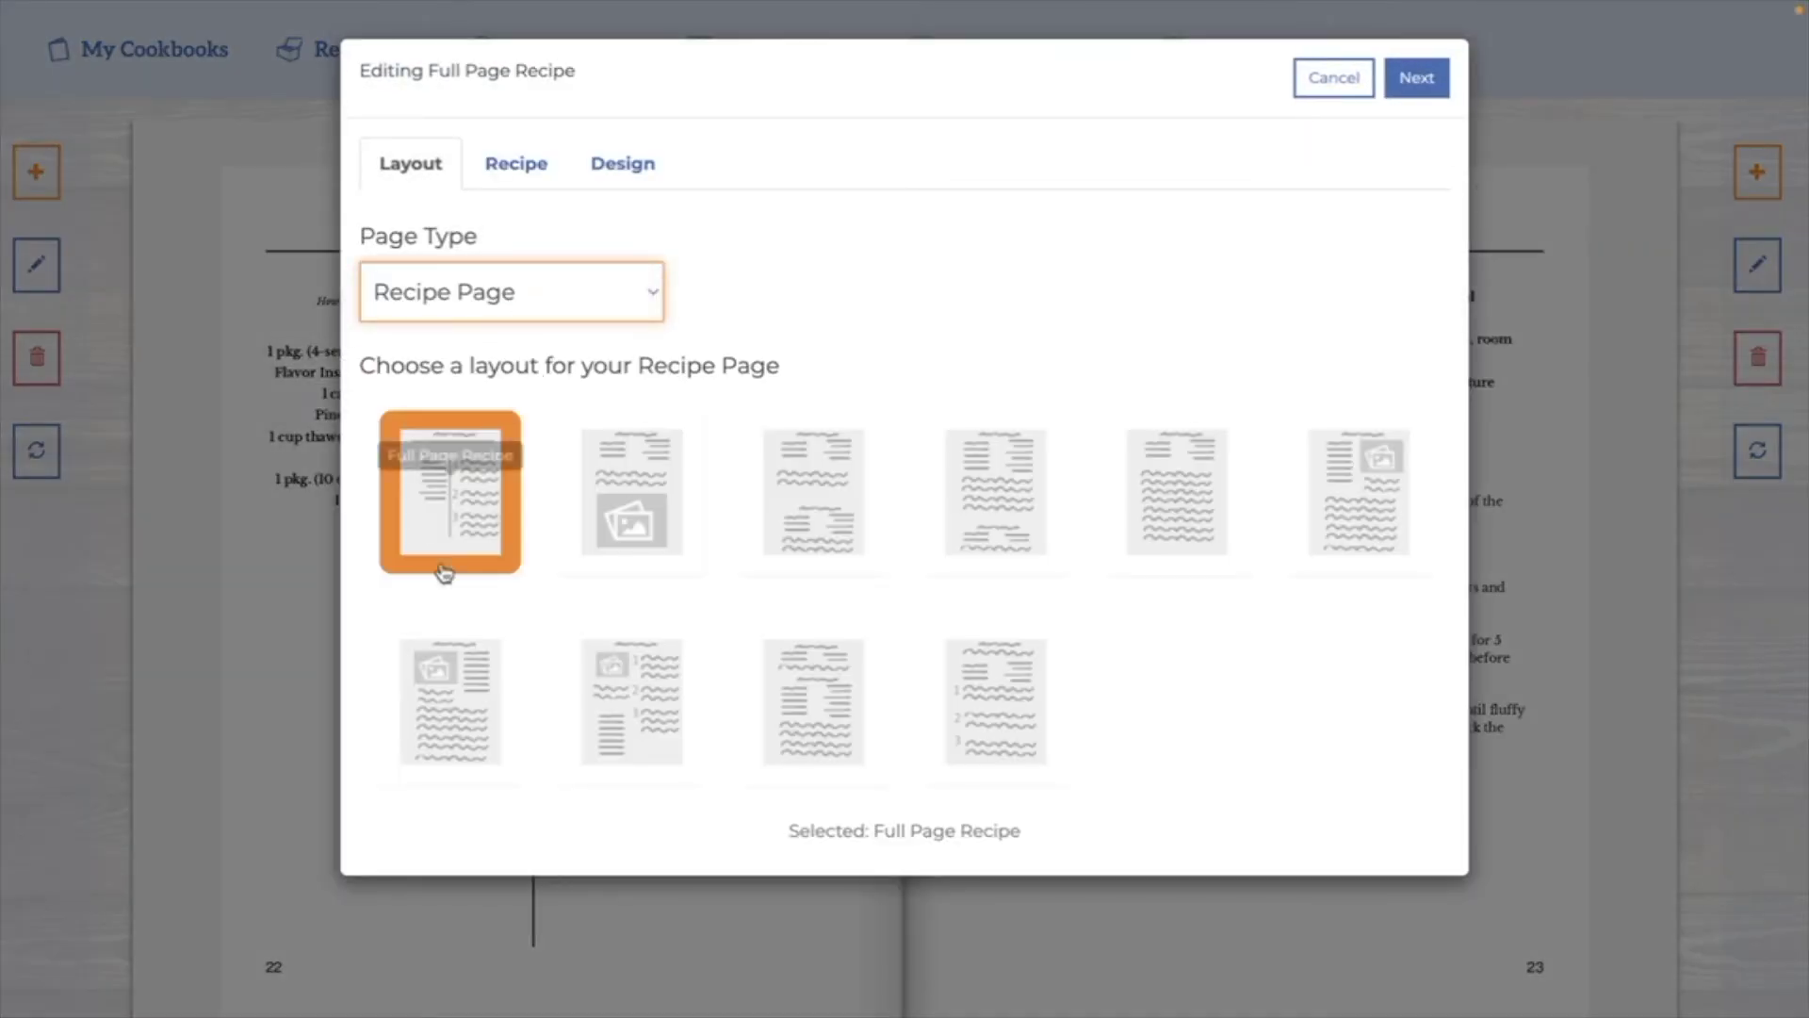
Fill the new page with the existing Buttercream Frosting recipe and save it to the book.
left_click(523, 192)
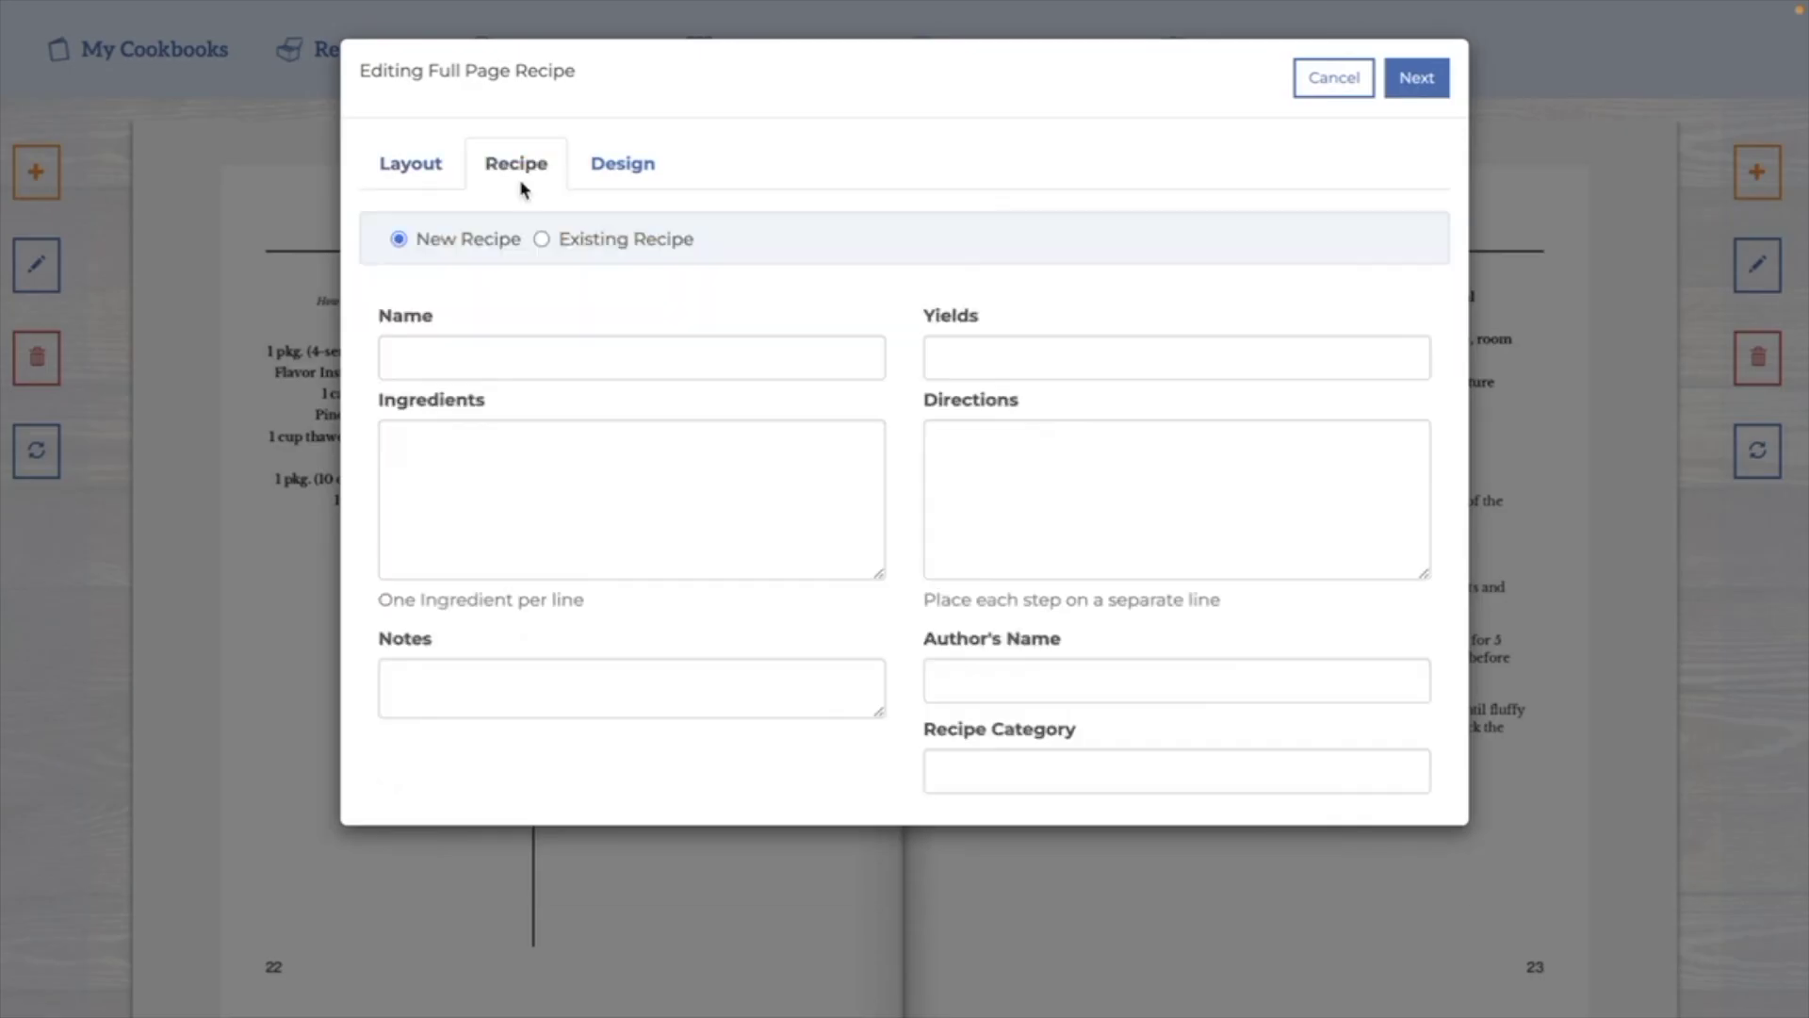
left_click(566, 244)
type("butterc")
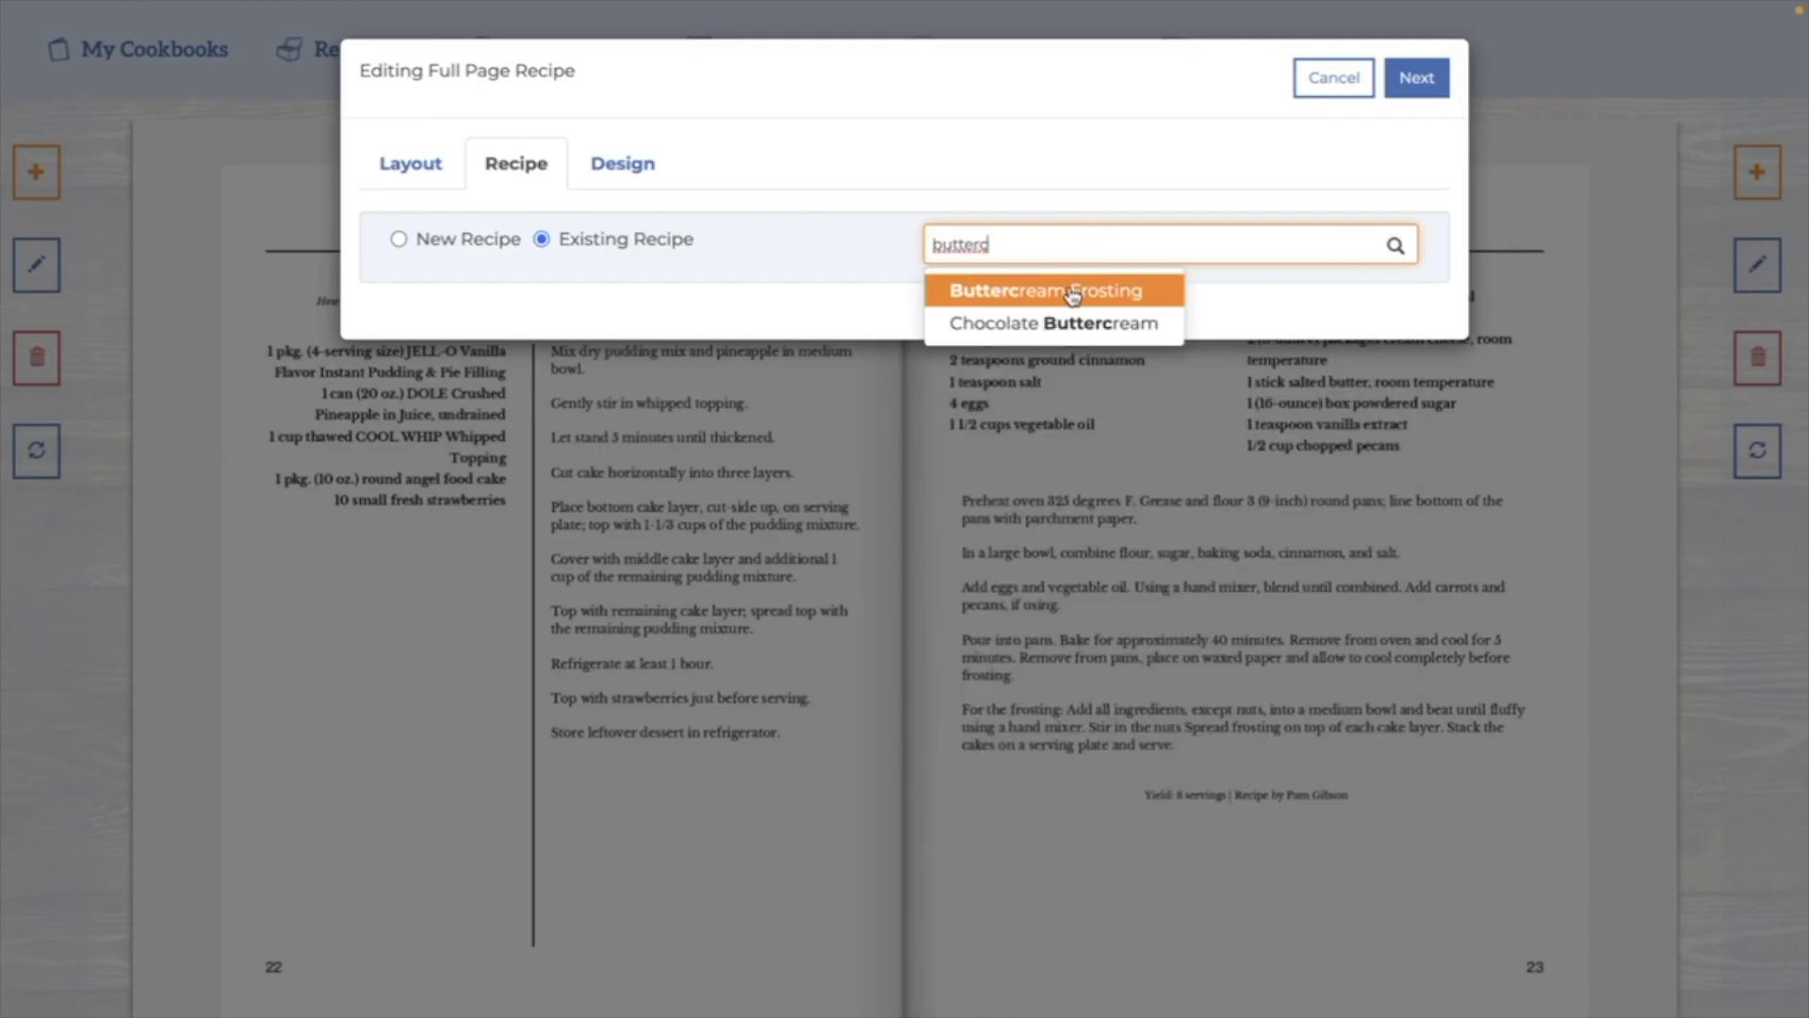
left_click(1072, 292)
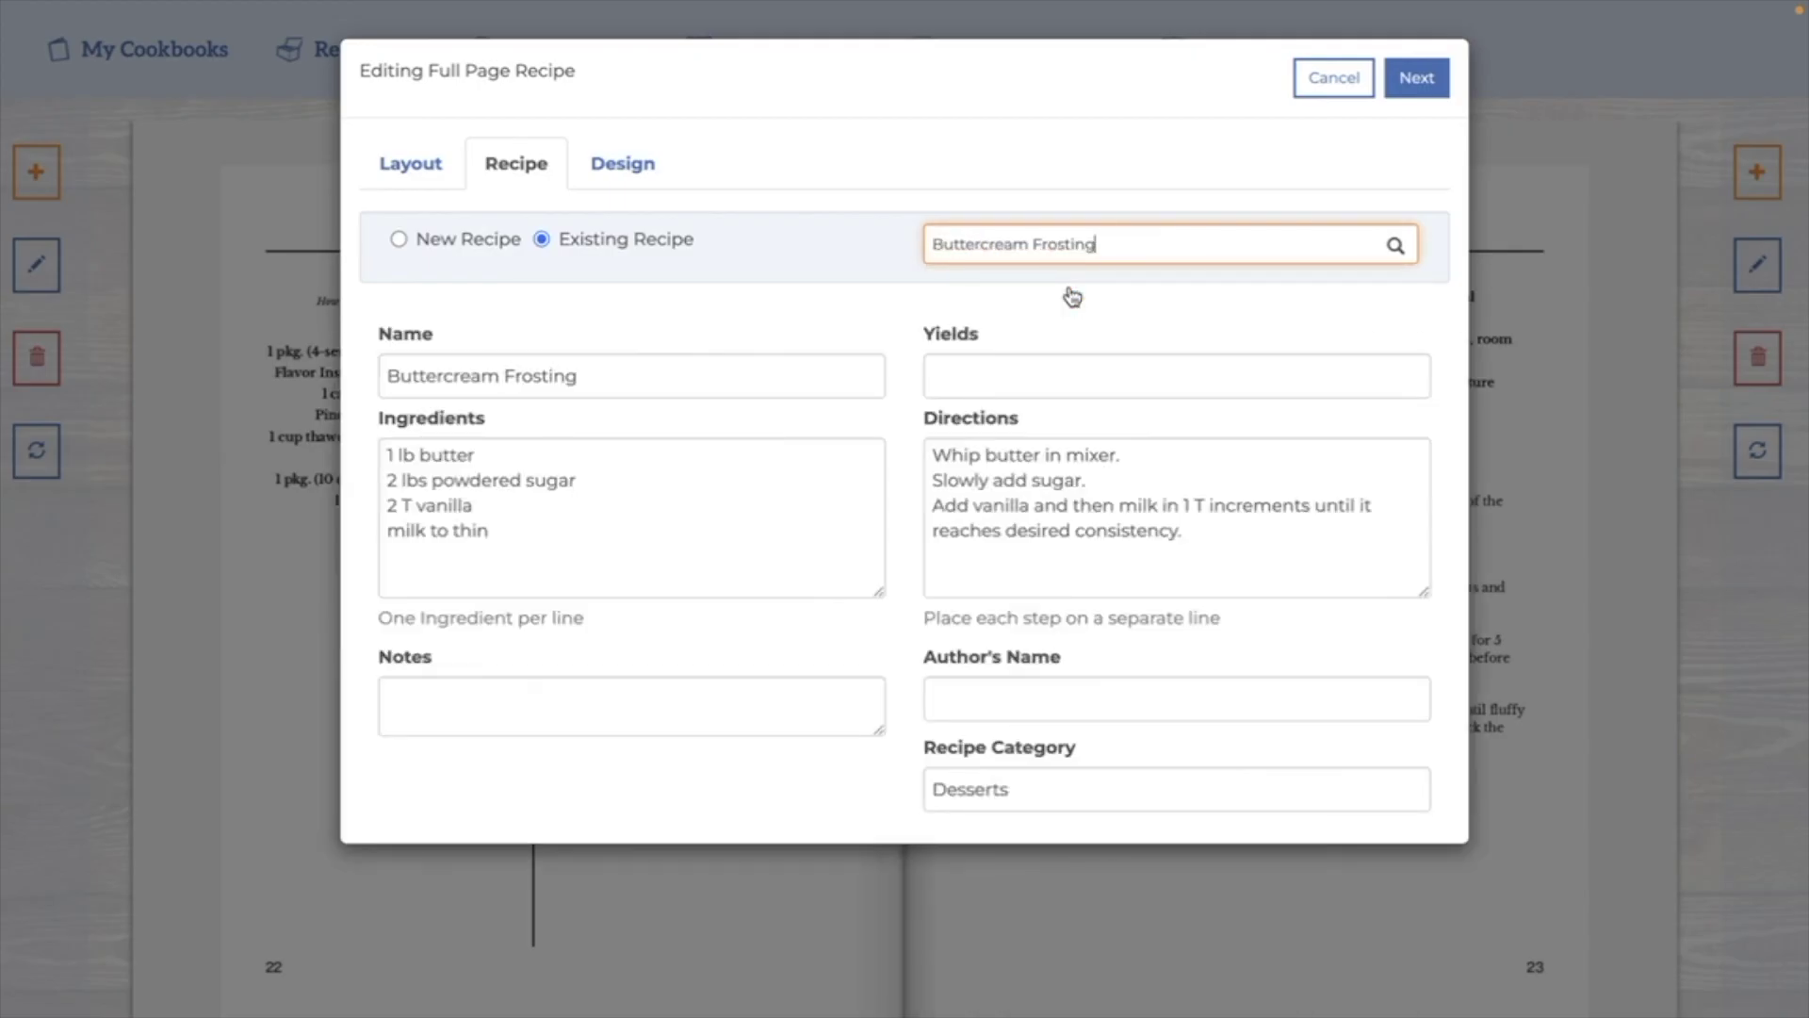
left_click(649, 177)
left_click(1429, 85)
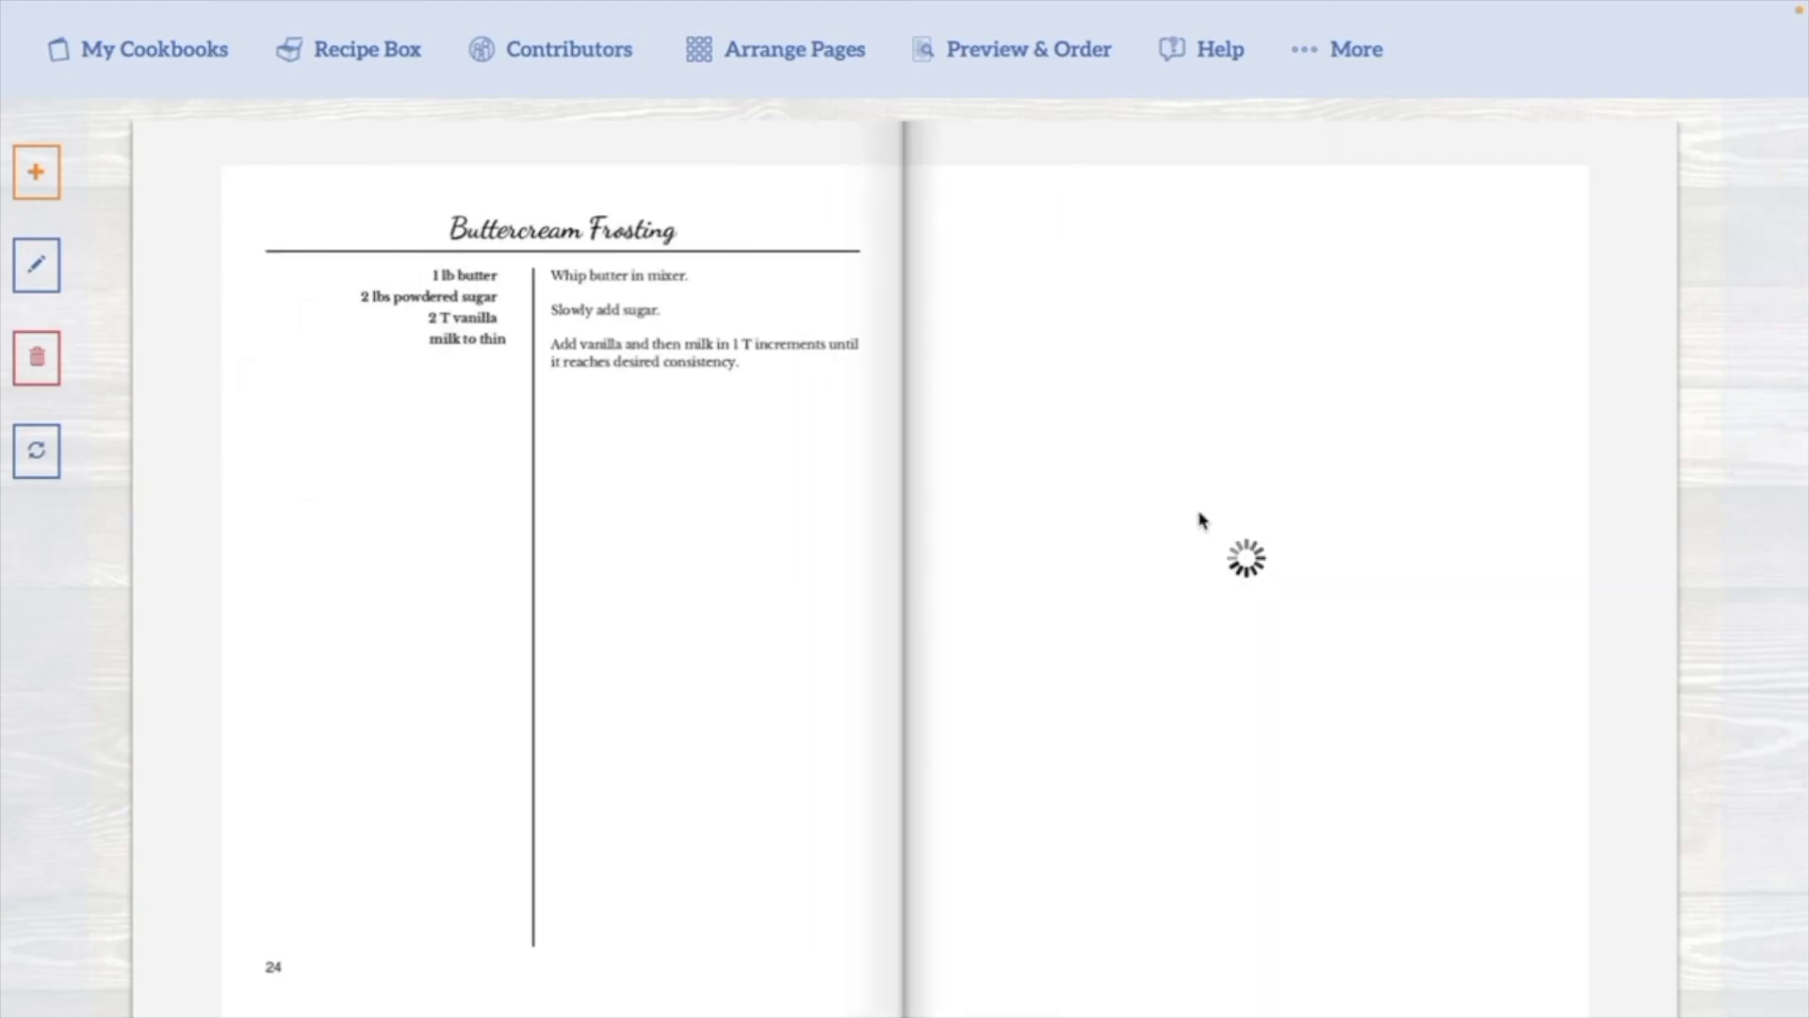